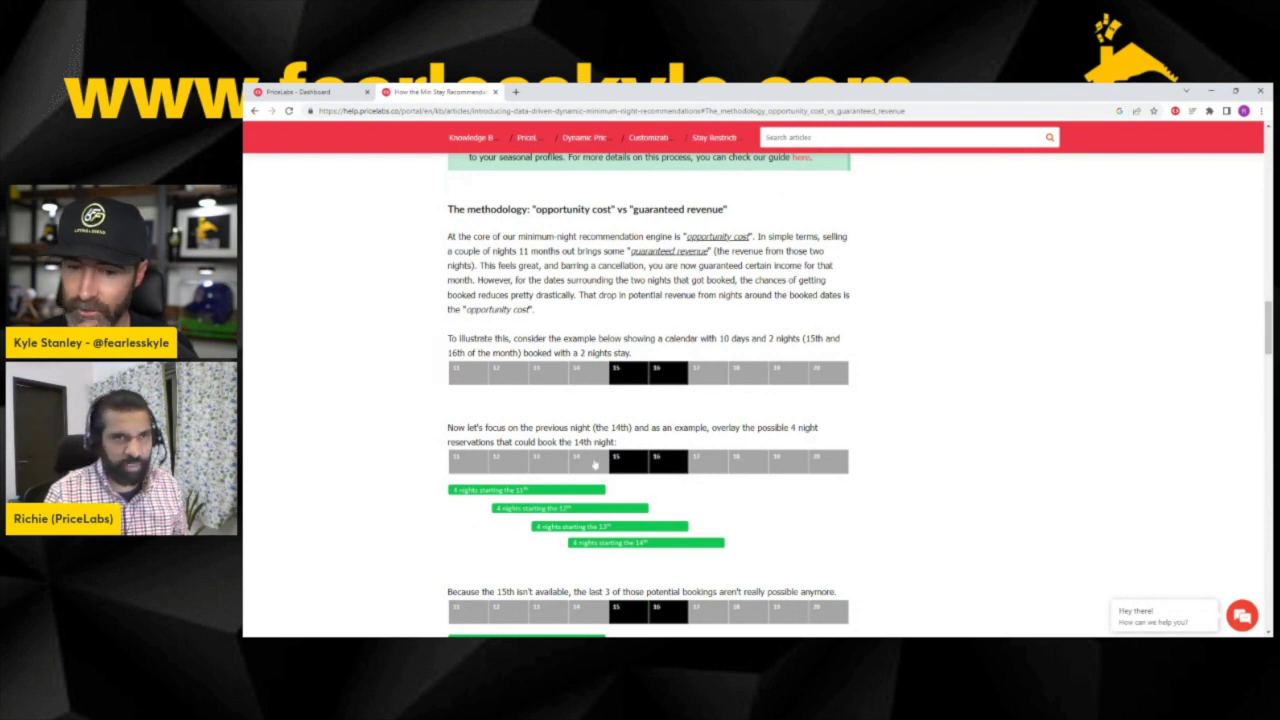
Read the help article's methodology section on opportunity cost versus guaranteed revenue, including the booked-calendar examples and the min-night recommendation notes
scroll(600, 495, down, 1)
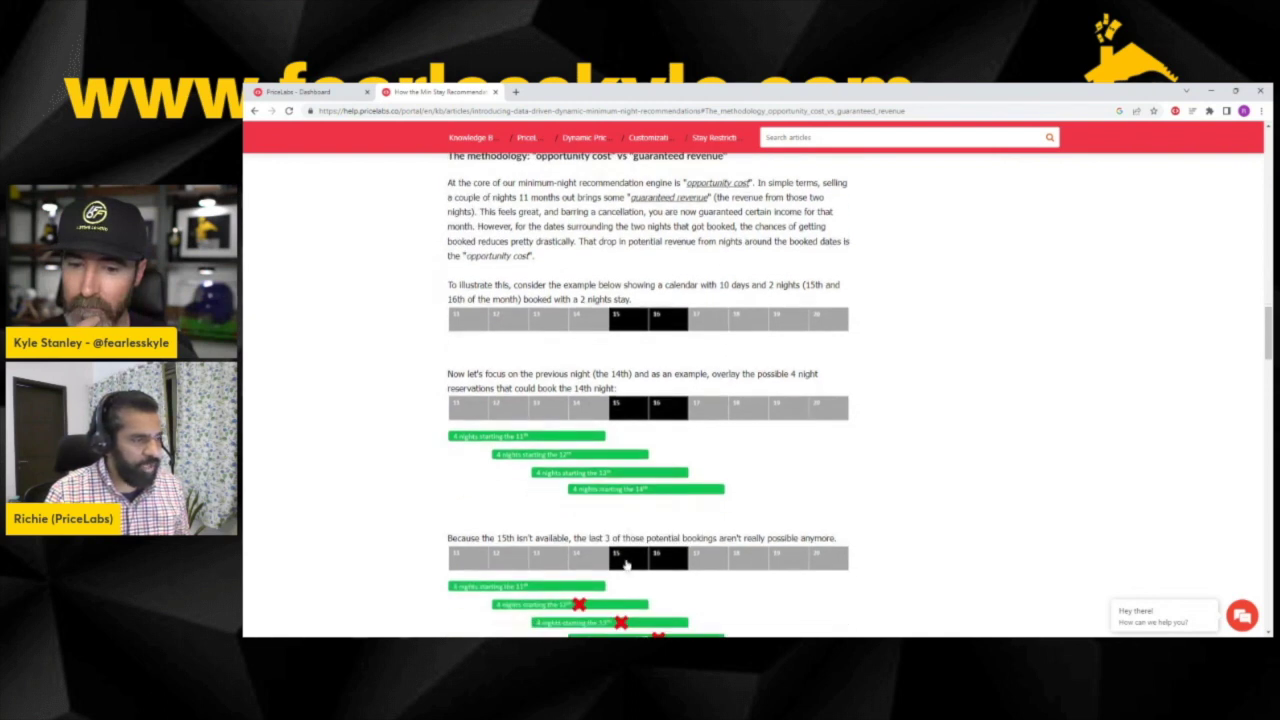
scroll(668, 565, down, 1)
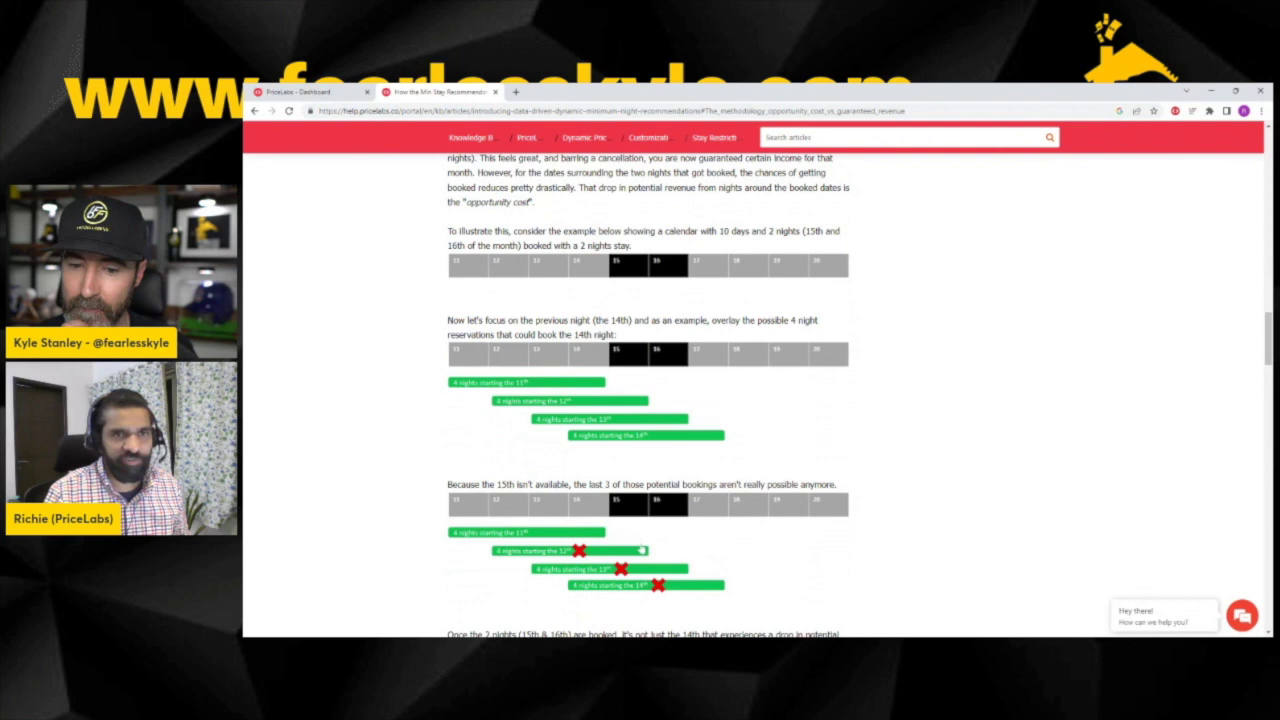
scroll(626, 606, down, 2)
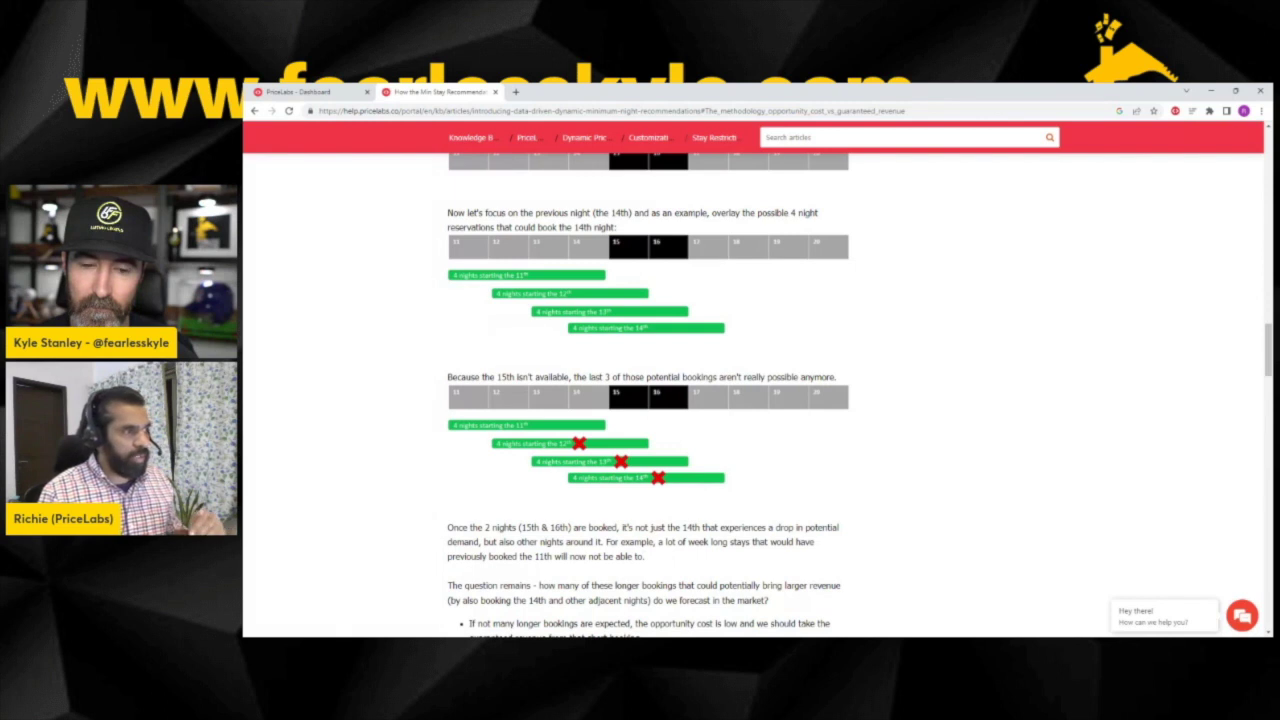
scroll(648, 400, down, 3)
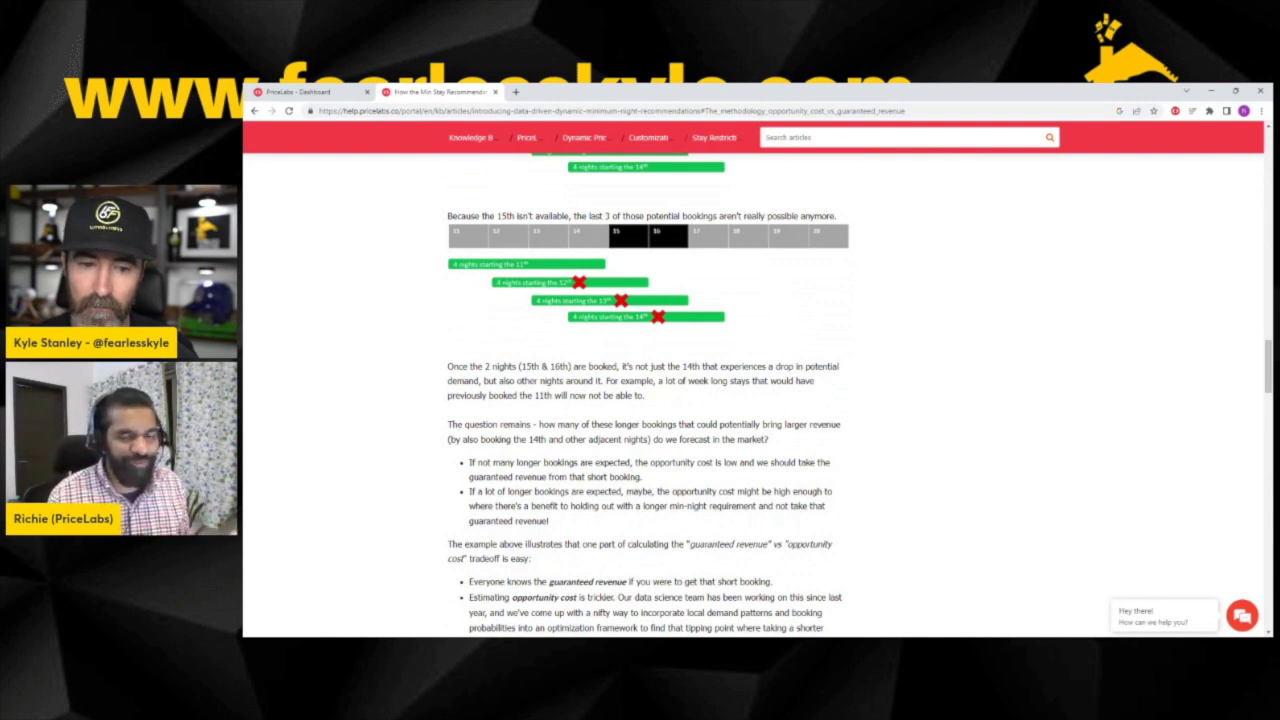
scroll(757, 400, down, 2)
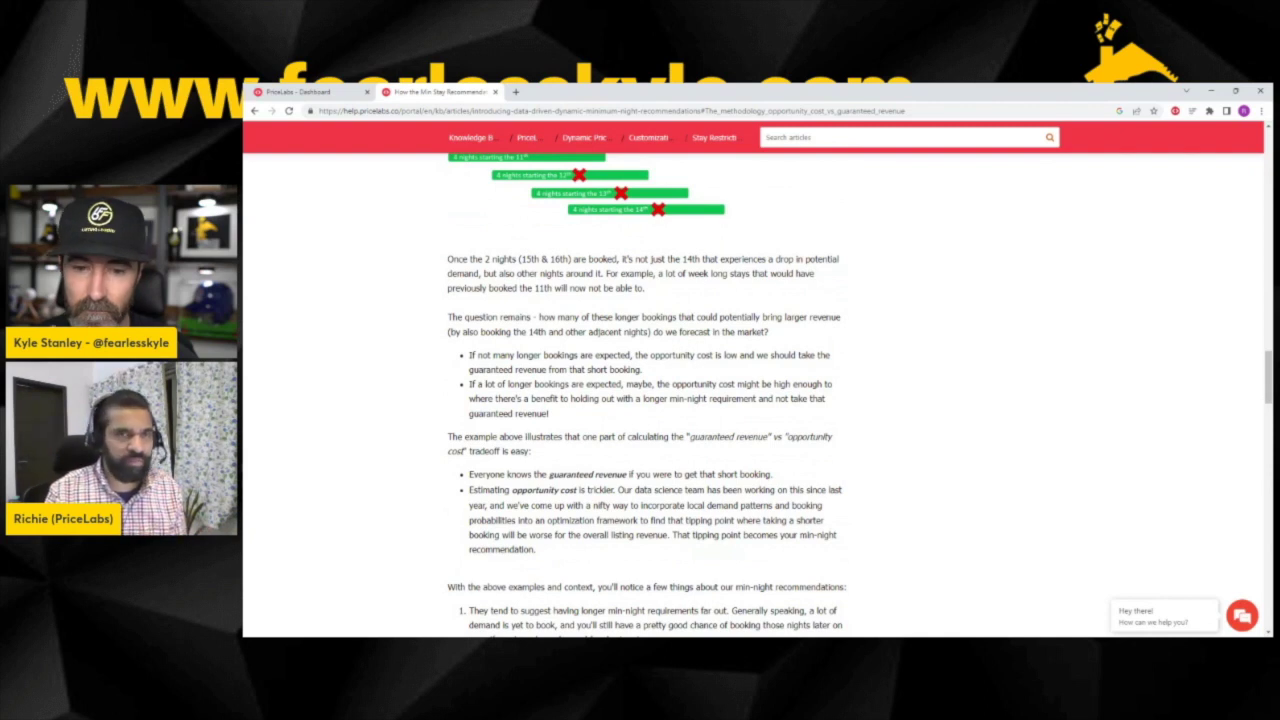
scroll(650, 400, down, 4)
scroll(650, 400, down, 5)
Return to the pricing dashboard and reopen the stay restriction customizations of the Florida Beach House listing
click(300, 91)
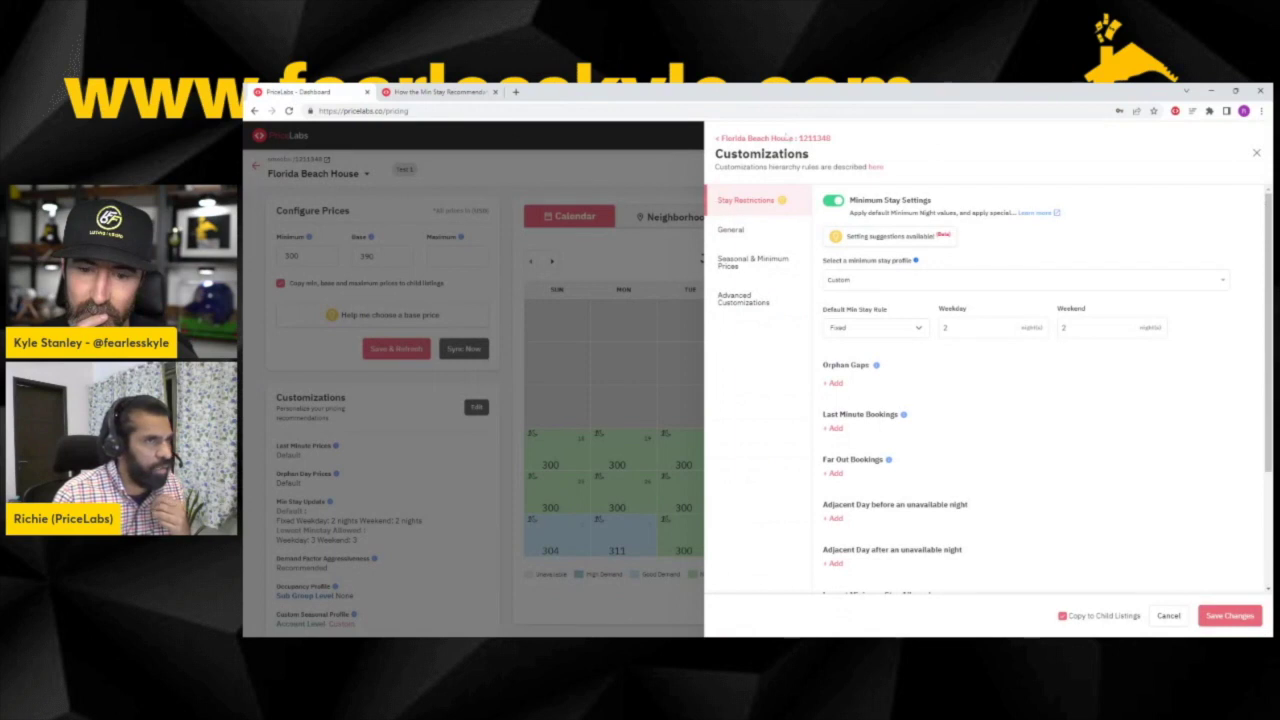
click(1256, 153)
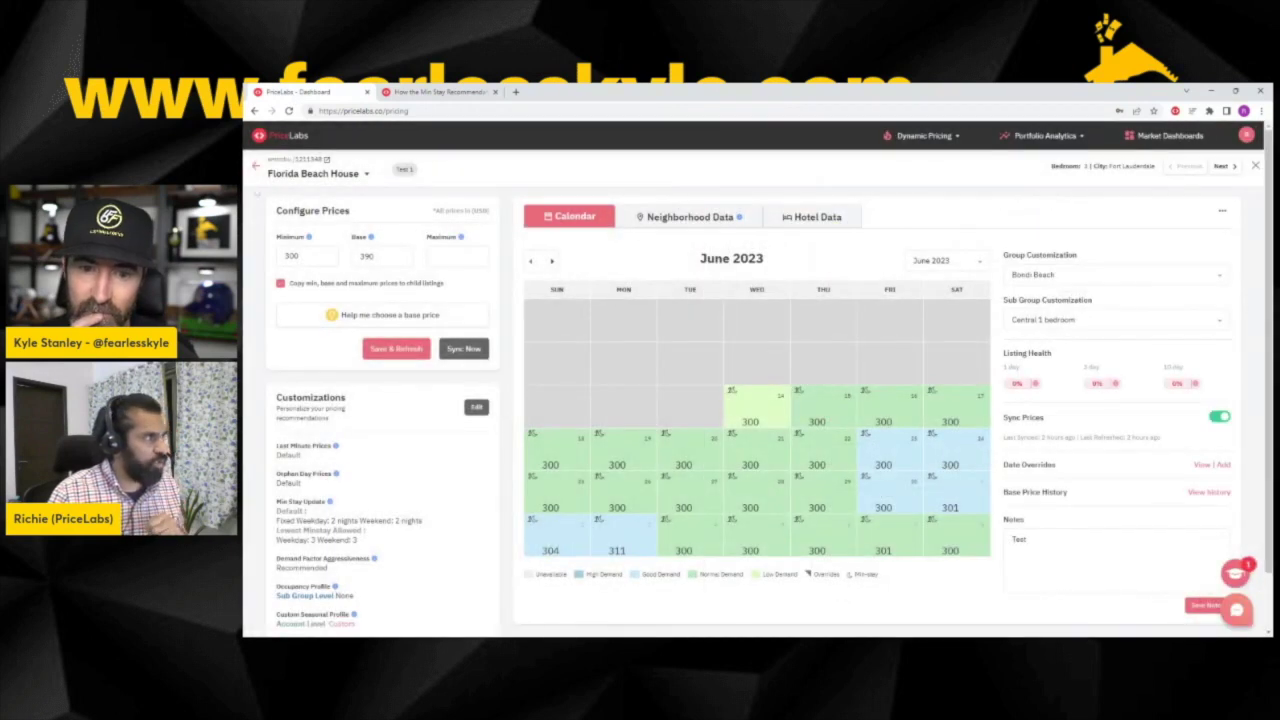
click(1255, 165)
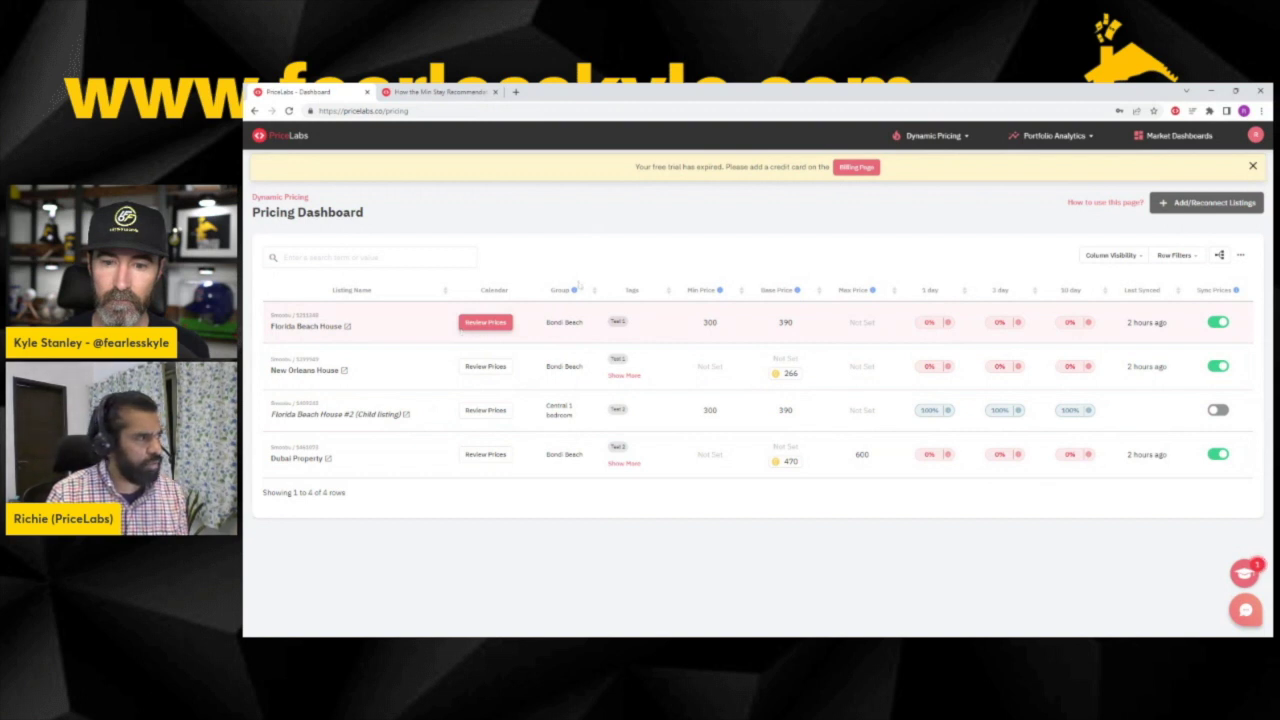
click(485, 323)
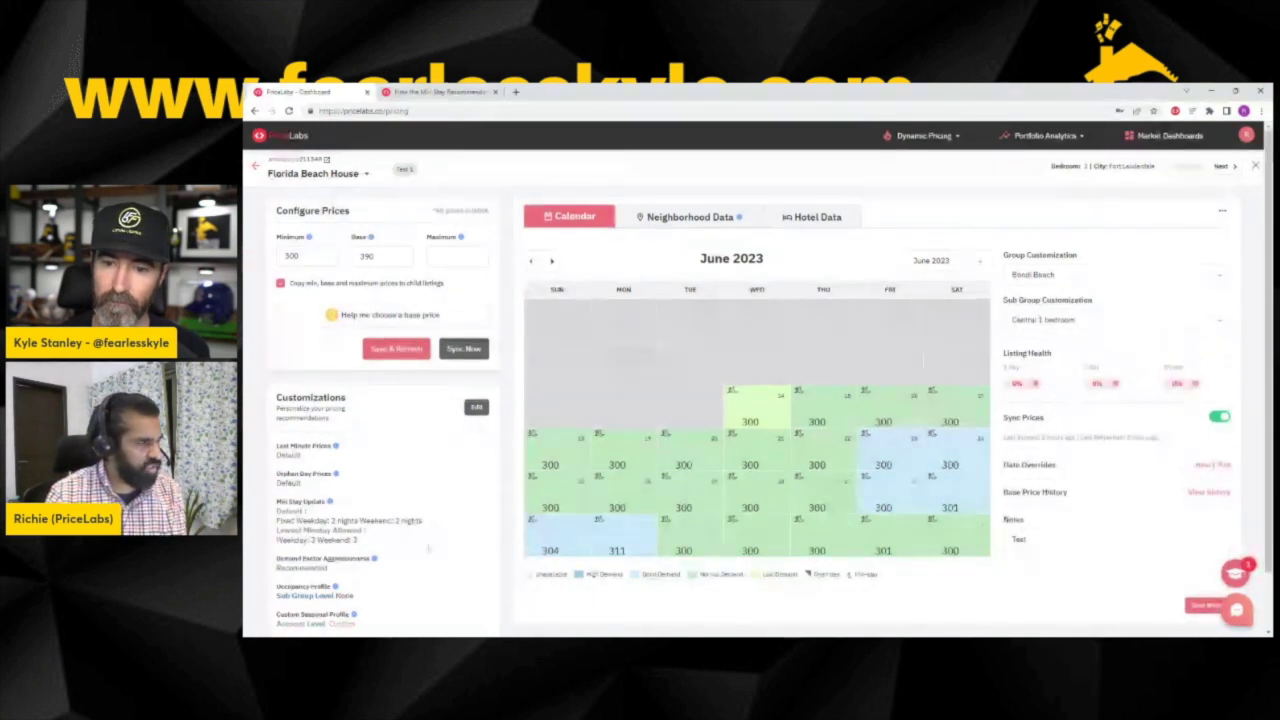
click(477, 407)
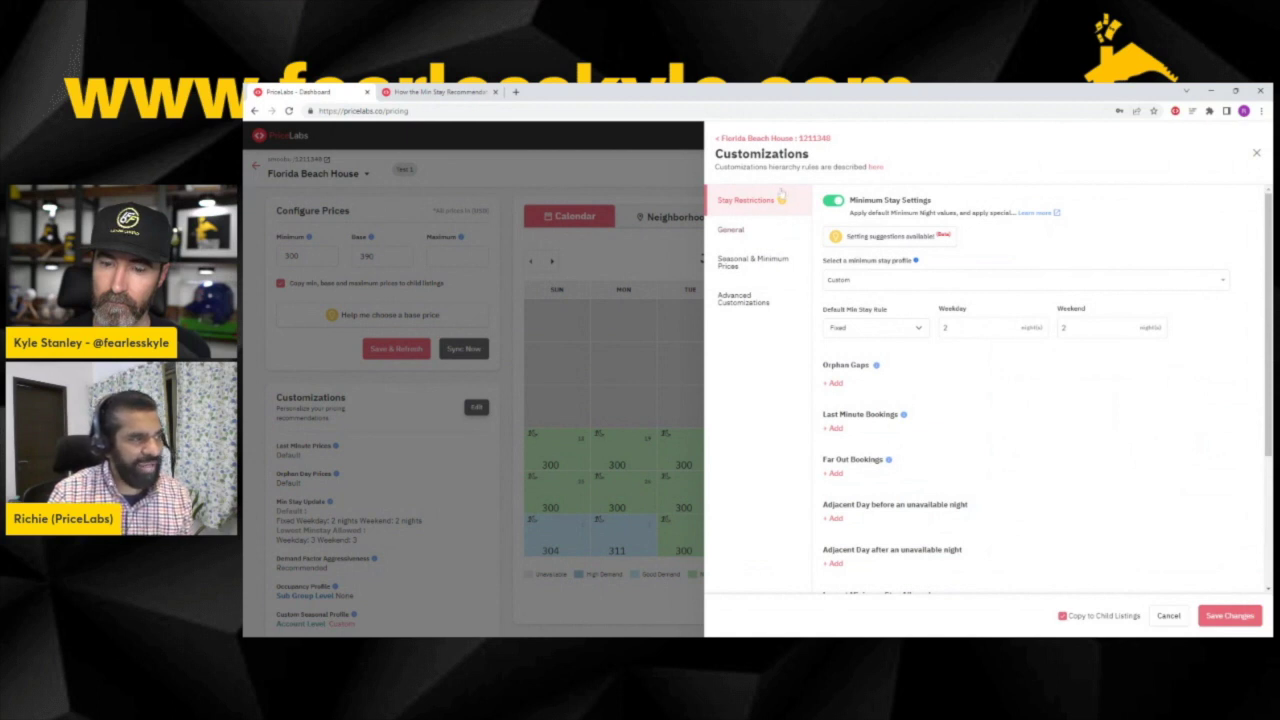
mouse_move(783, 201)
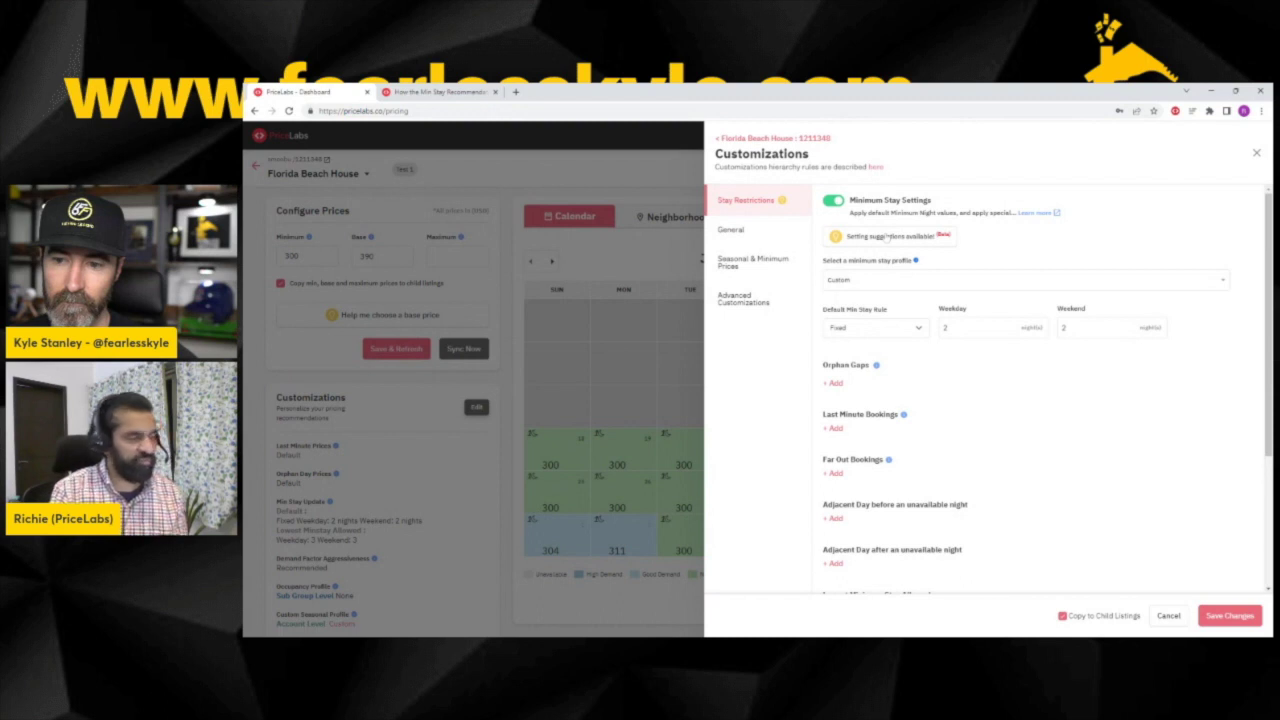
Generate suggested min-stay settings for Florida Beach House with the preference for short-term bookings
click(888, 238)
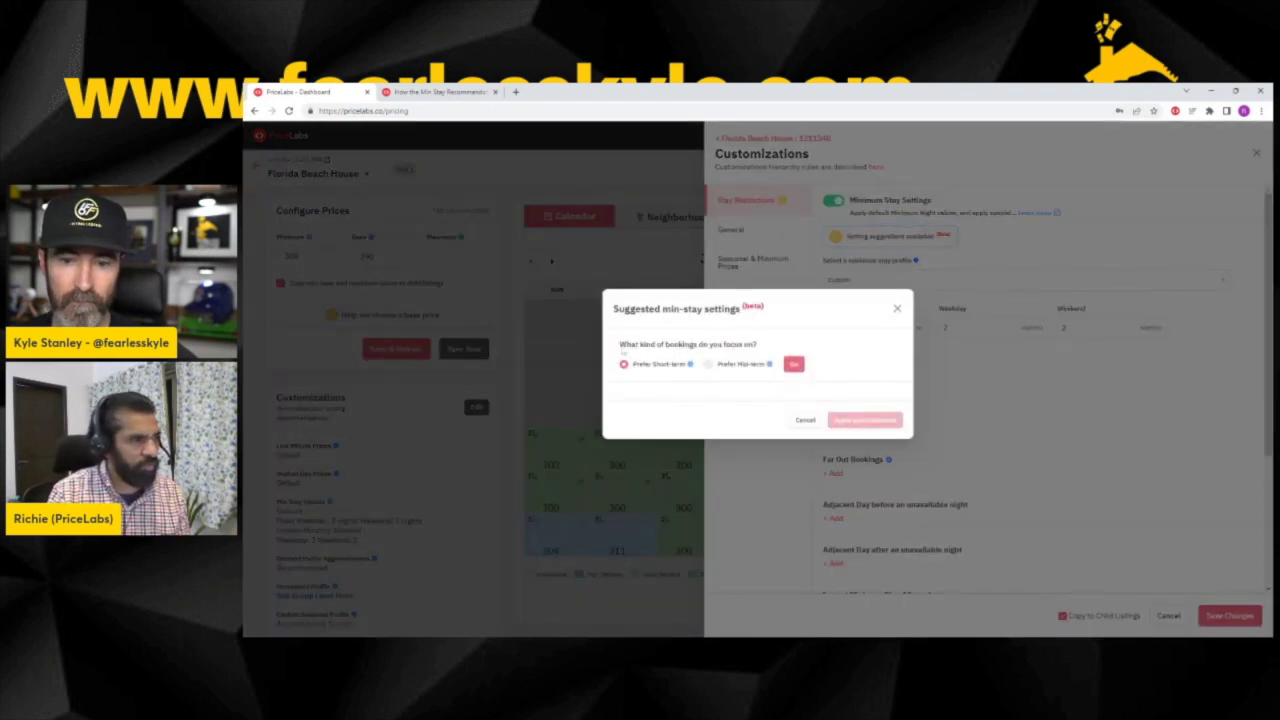
mouse_move(690, 366)
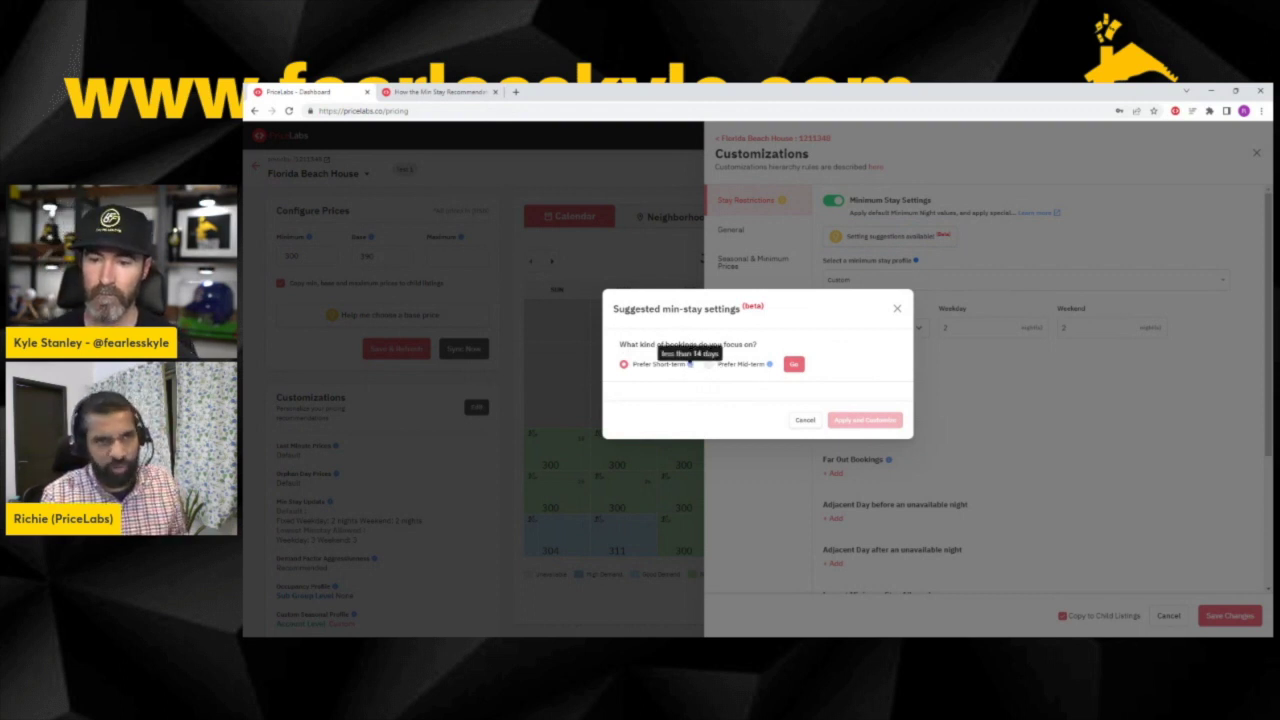
mouse_move(769, 366)
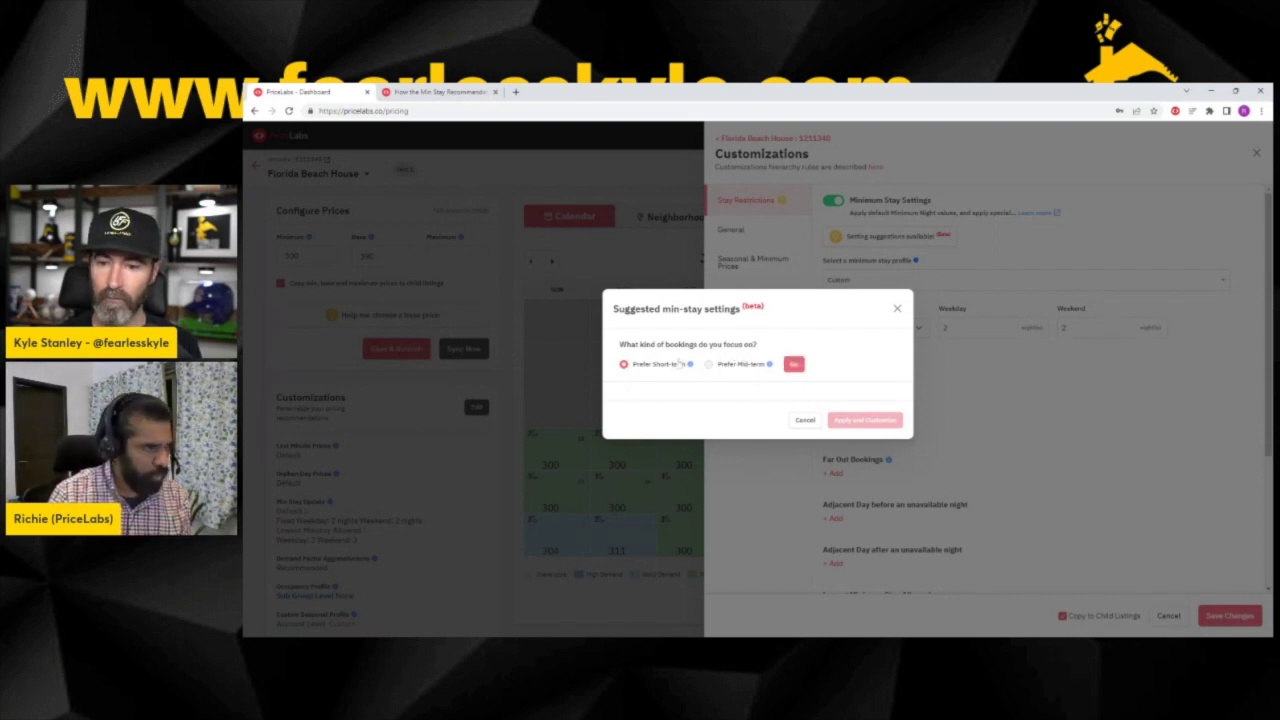
click(795, 366)
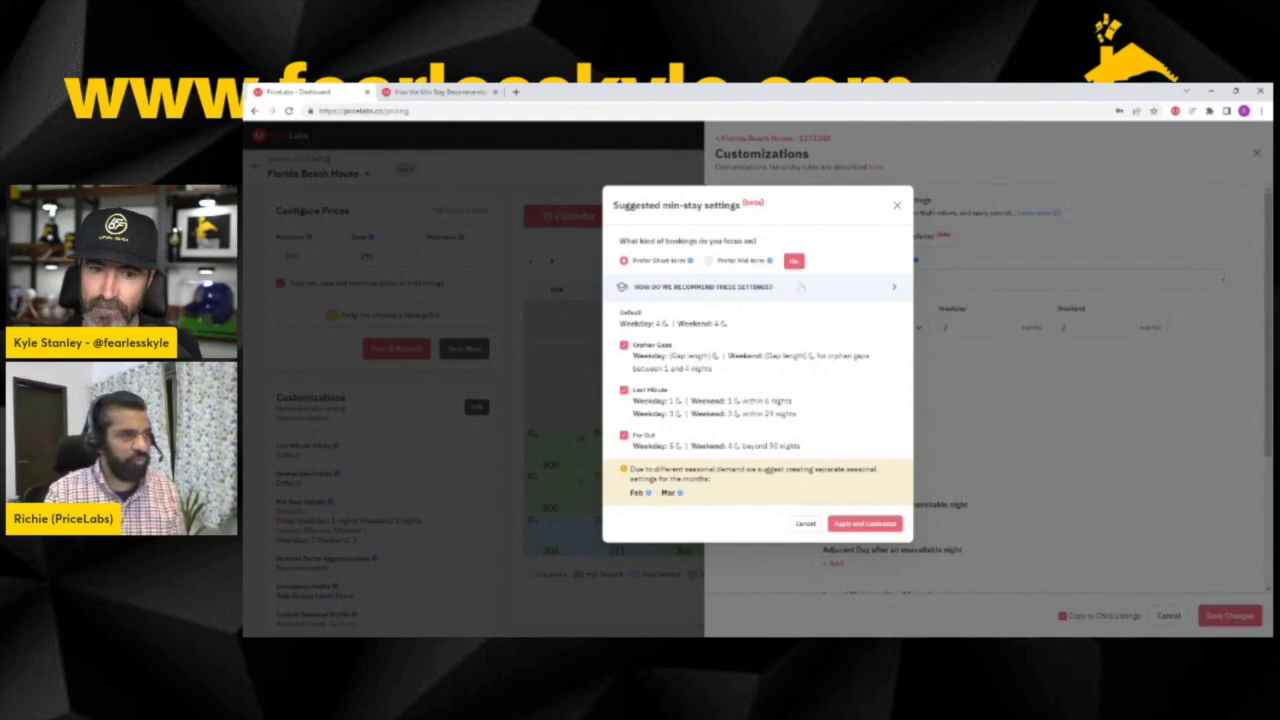
Read how the min-stay settings are recommended and examine the separate seasonal settings suggested for February
click(894, 290)
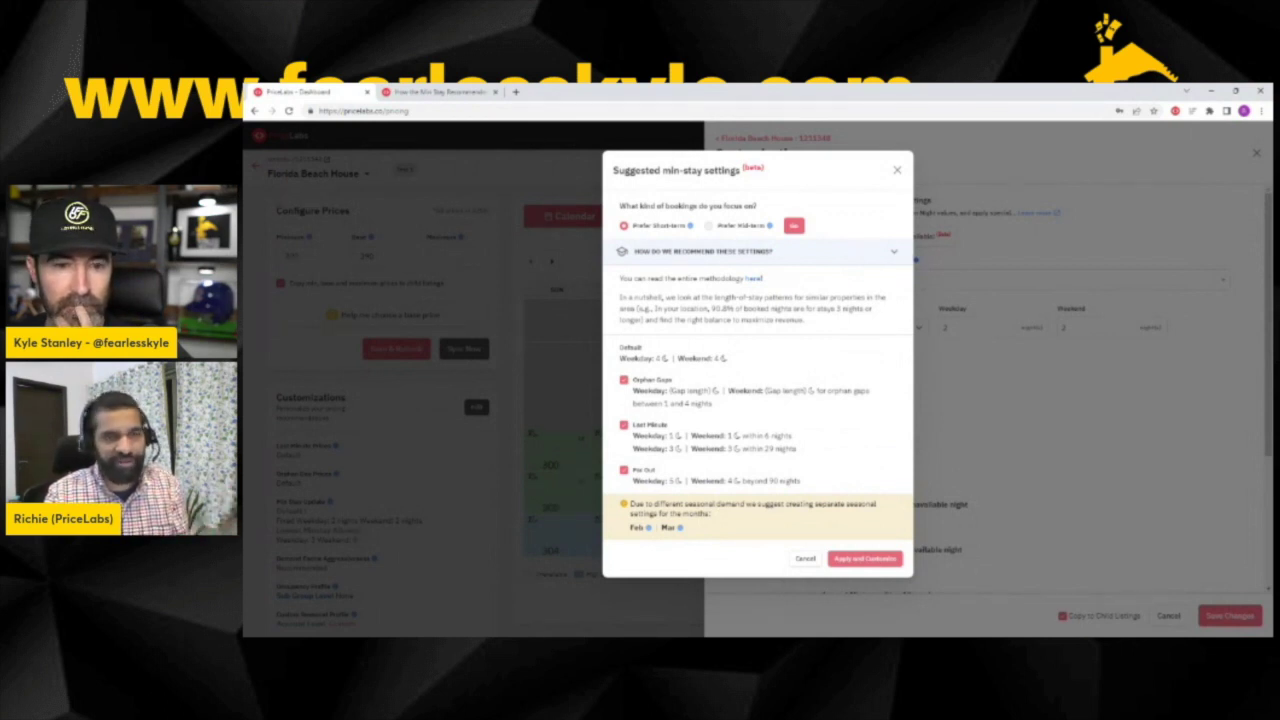
click(896, 252)
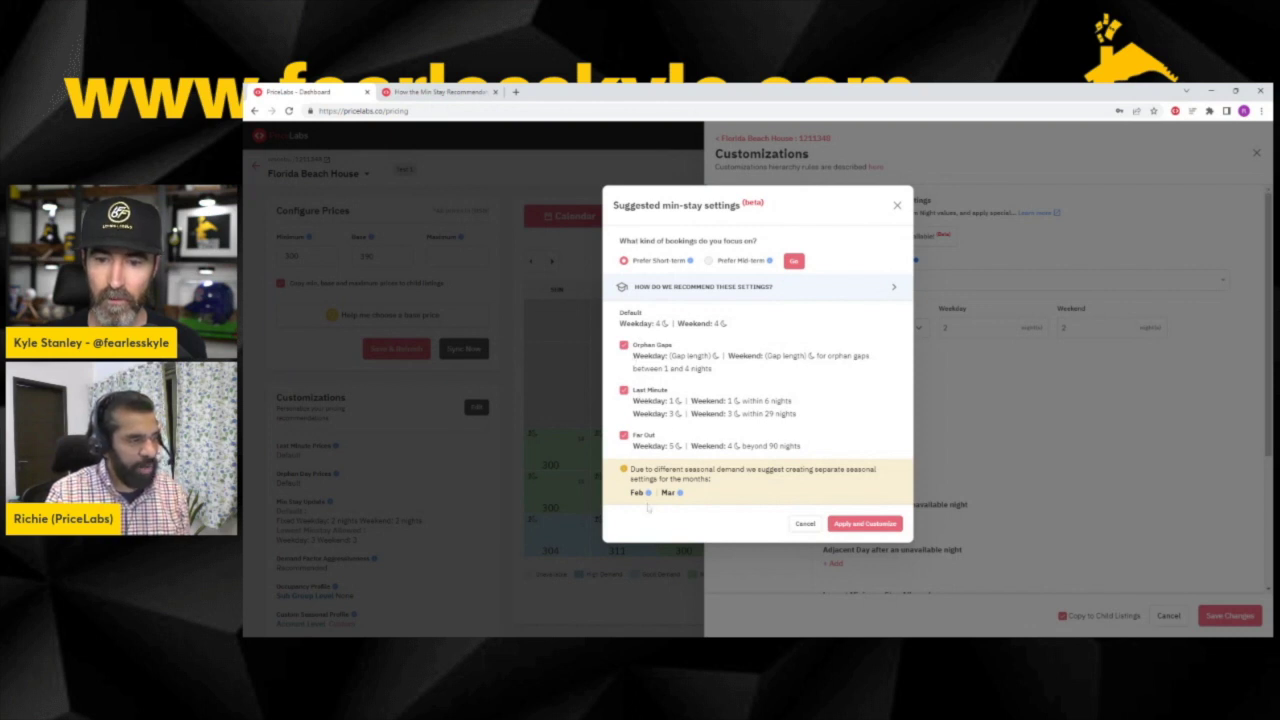
mouse_move(648, 497)
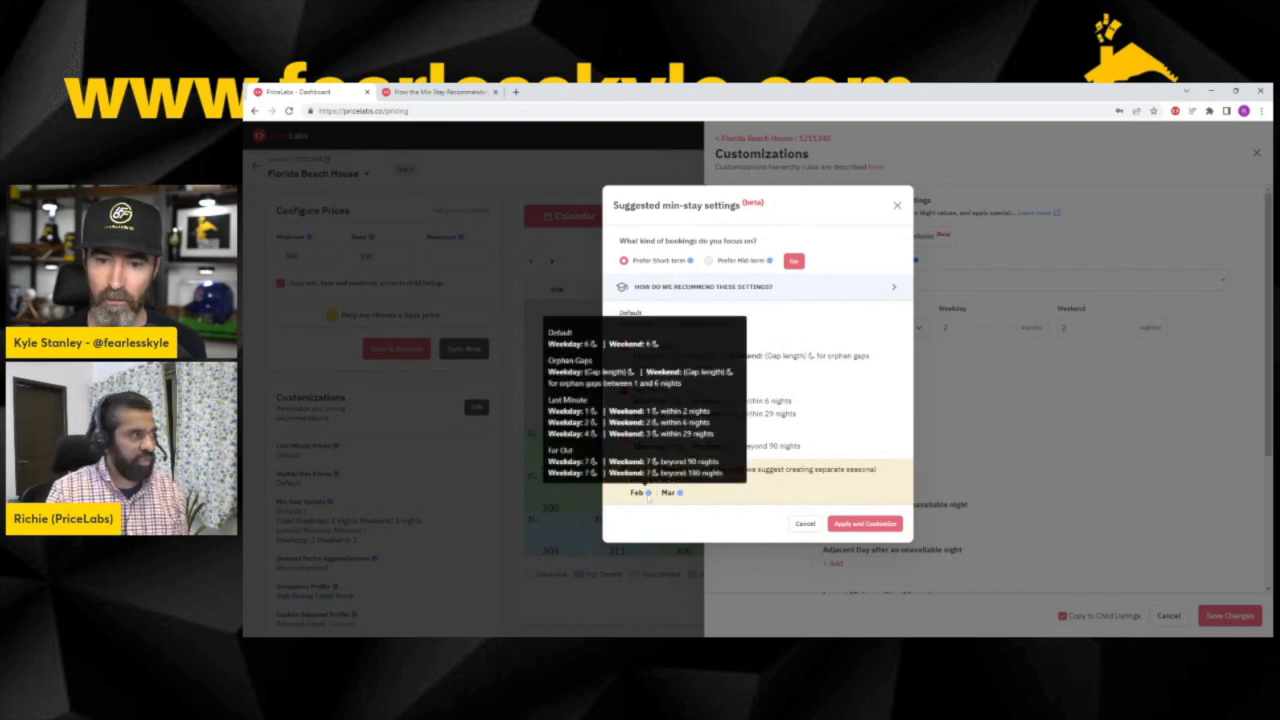
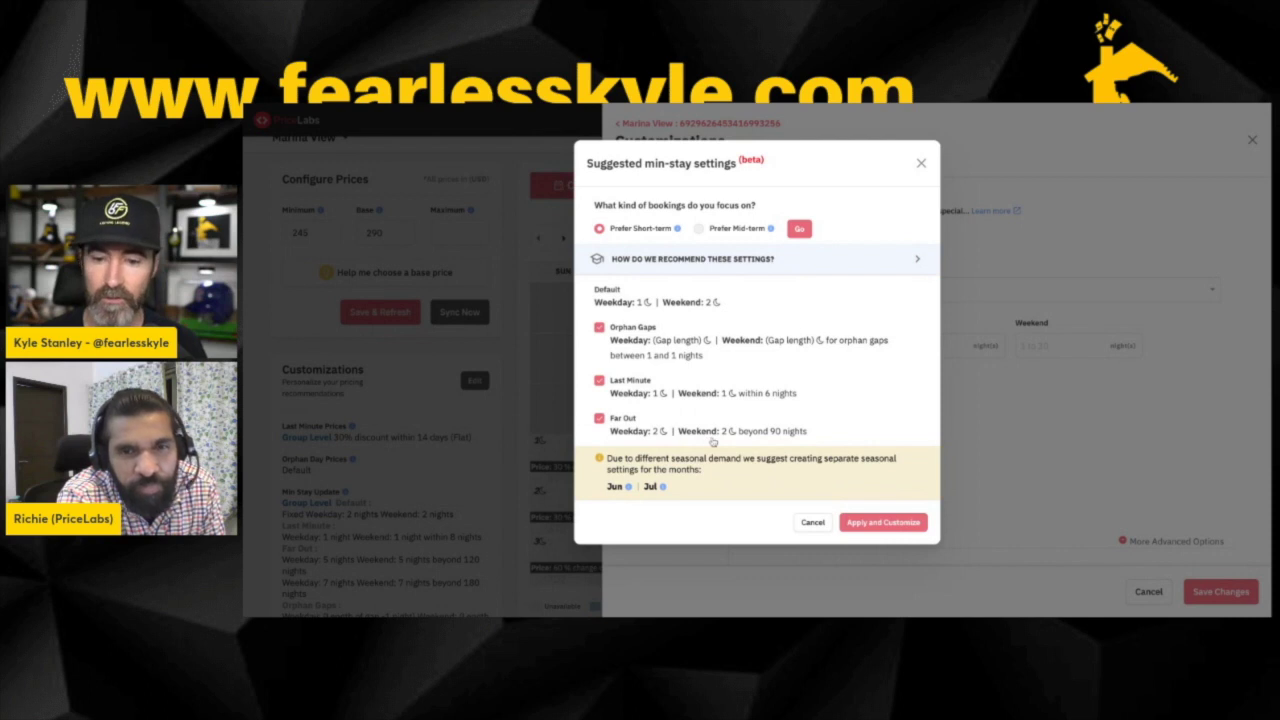
Check the seasonal min-stay settings suggested for June on the Marina View listing and dismiss its suggestions
mouse_move(628, 487)
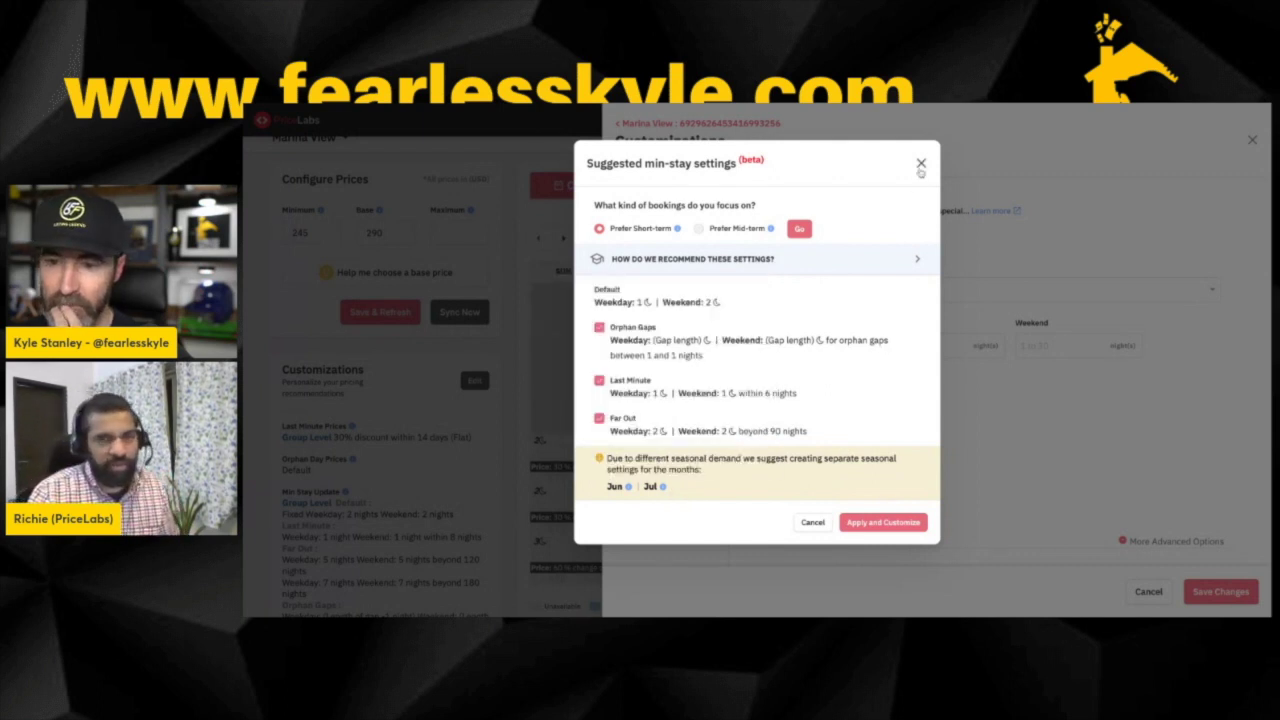
click(920, 164)
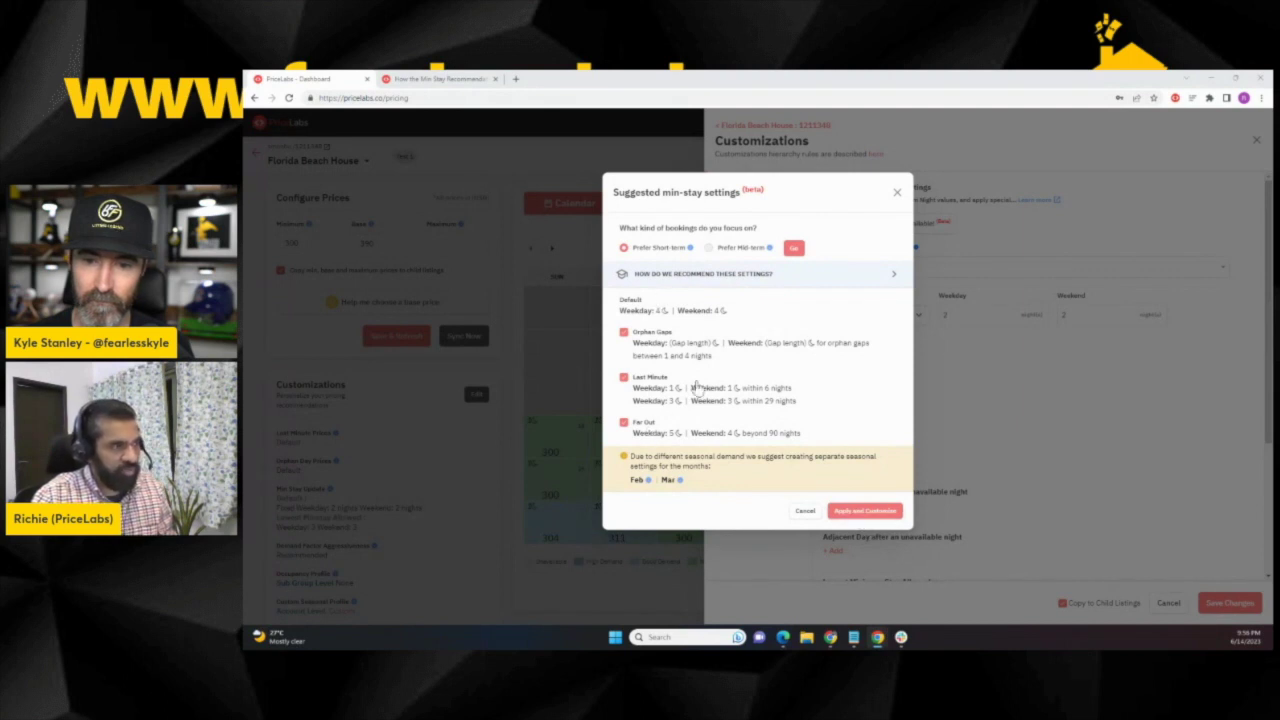
Apply the suggested min-stay settings to Florida Beach House for customizing and review the filled-in rules
click(862, 511)
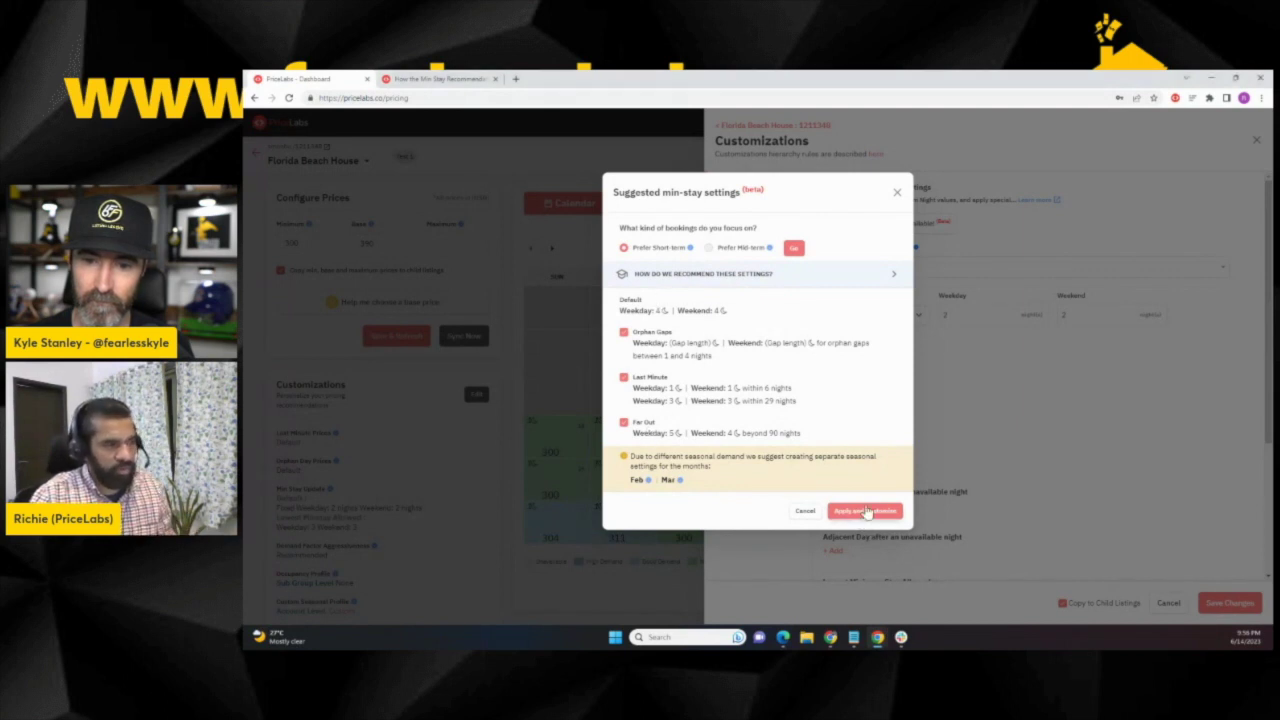
scroll(1080, 263, down, 1)
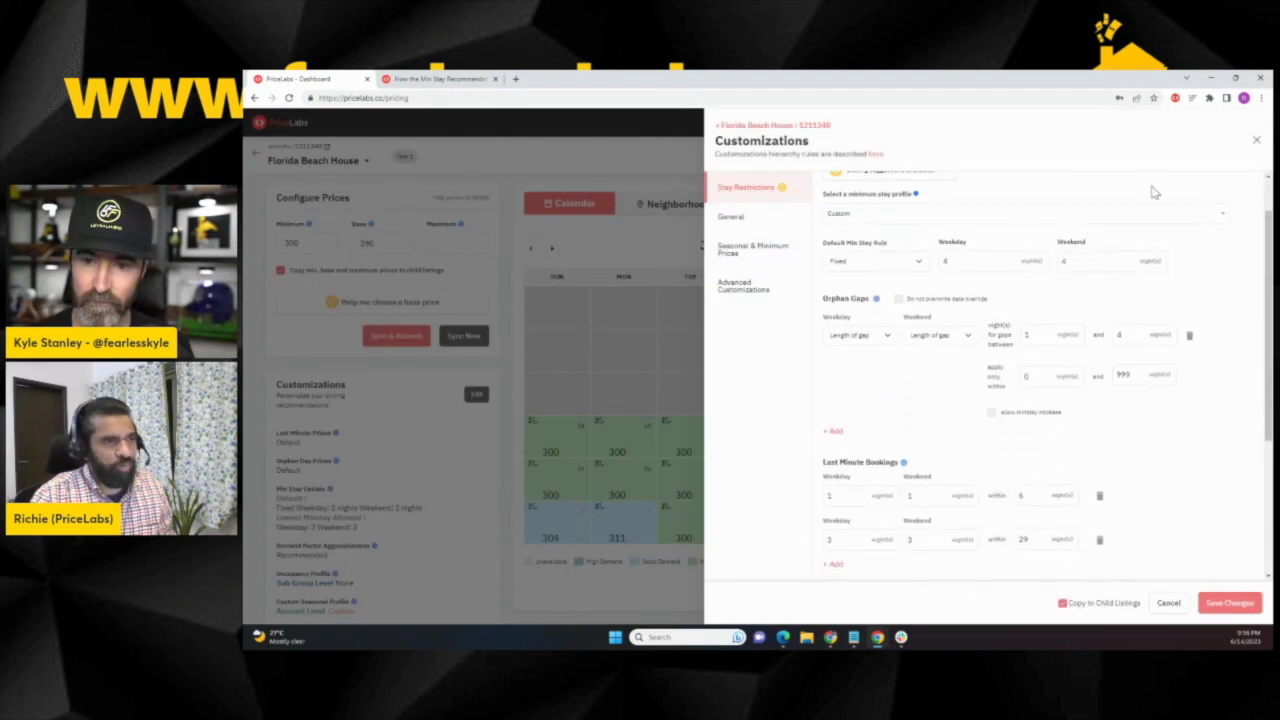
scroll(855, 273, down, 3)
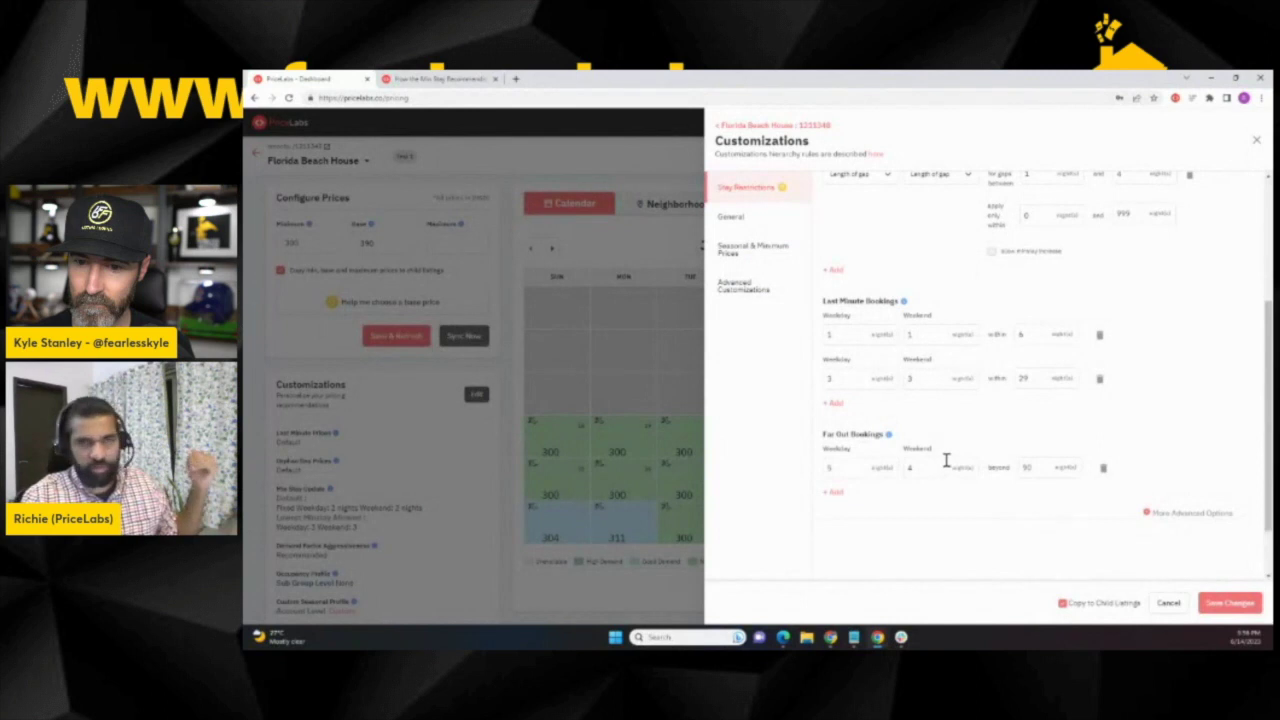
scroll(946, 460, up, 4)
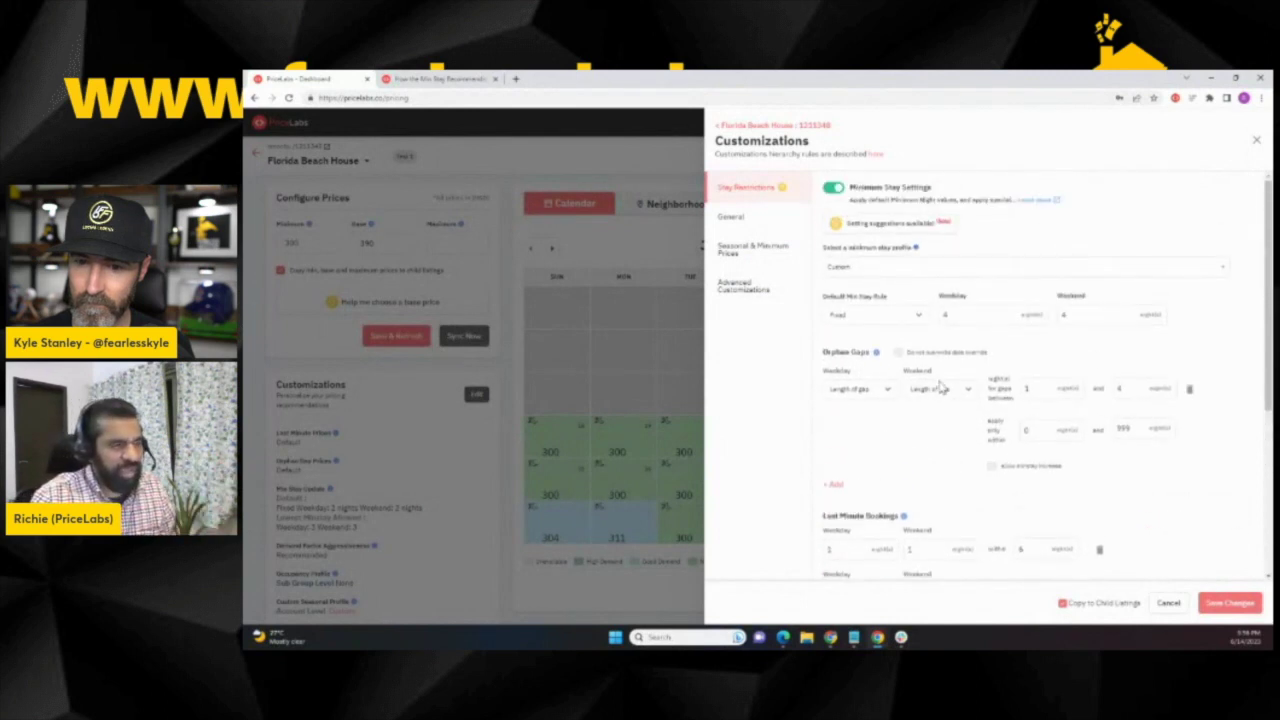
Set the first last-minute booking rule to 2 nights on weekdays and 2 on weekends within 10 nights
scroll(1012, 433, down, 2)
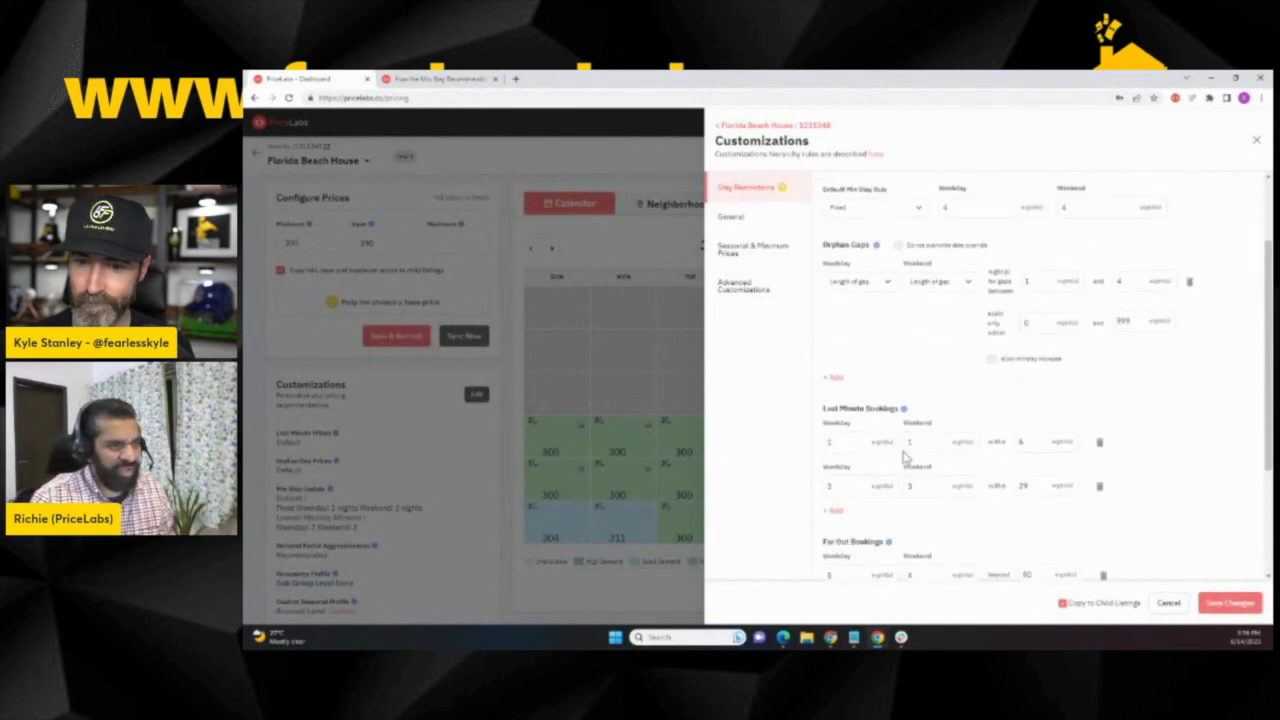
click(830, 447)
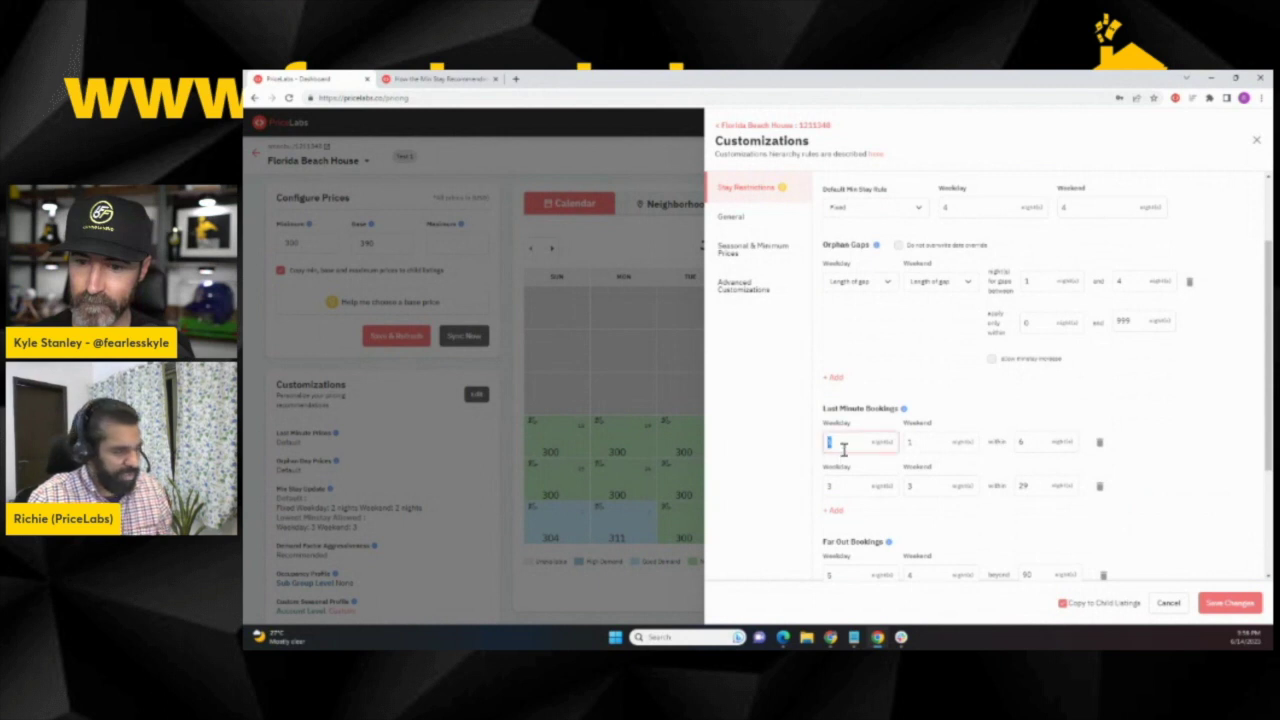
click(908, 441)
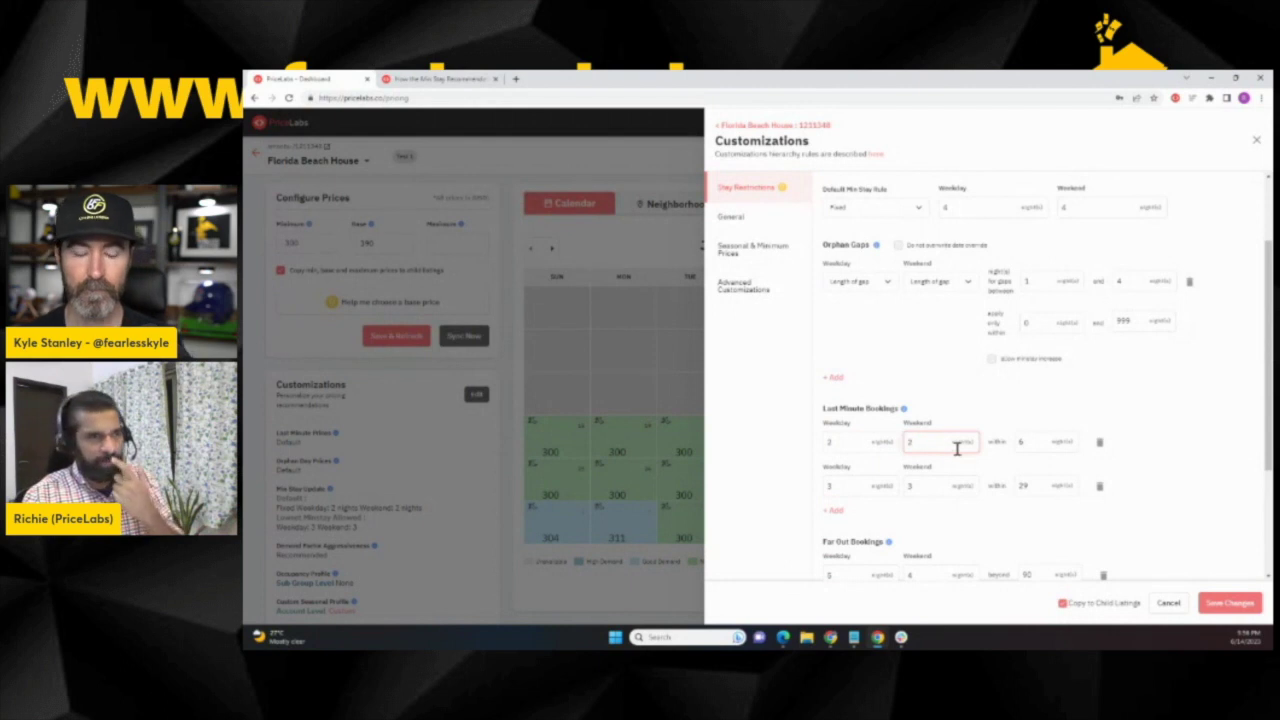
click(1040, 443)
text(10)
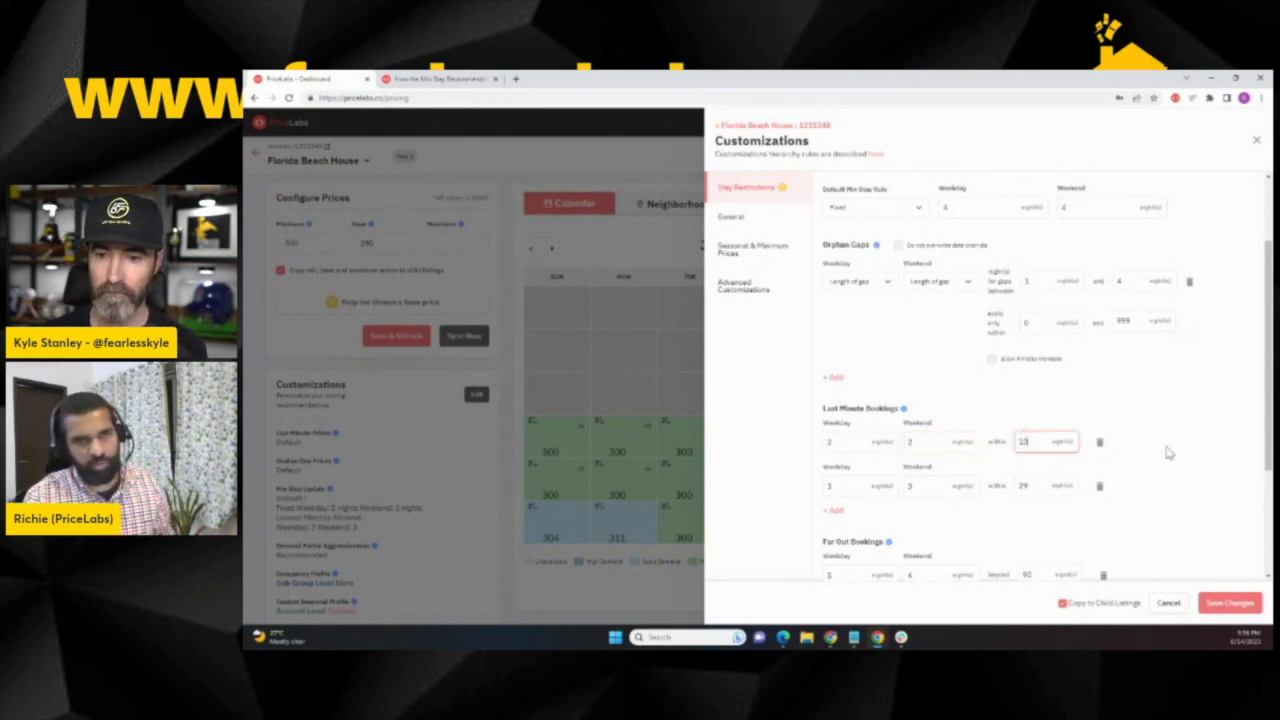
click(1110, 418)
Add a second far-out booking rule of 7 nights on weekdays and 7 on weekends beyond 180 nights, and review the rules
scroll(1110, 420, down, 3)
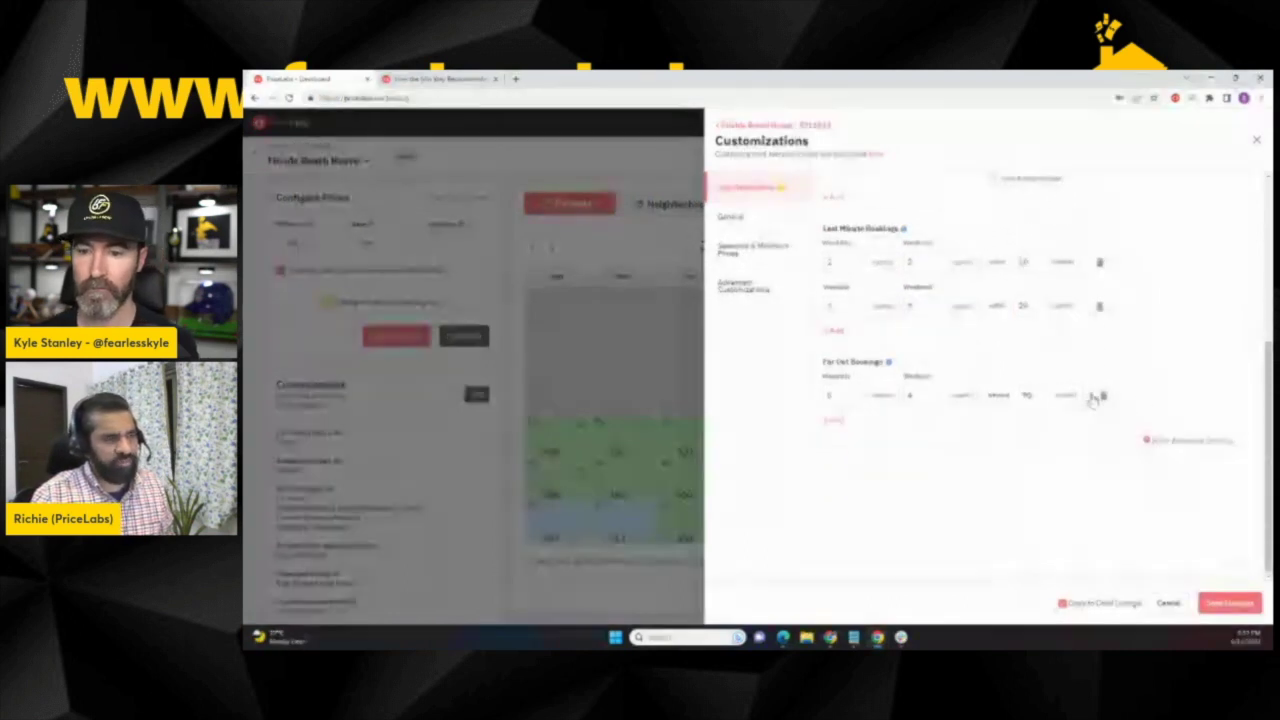
click(830, 424)
click(829, 438)
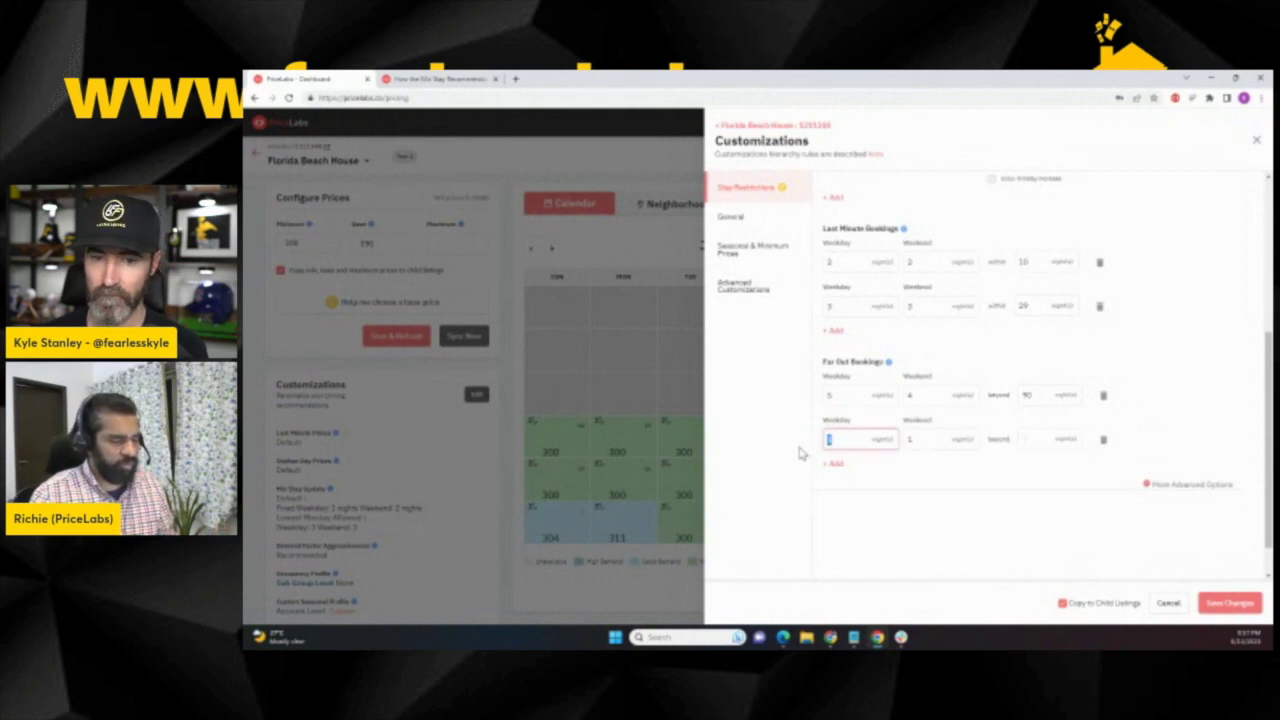
text(7)
click(910, 443)
text(7)
click(1037, 440)
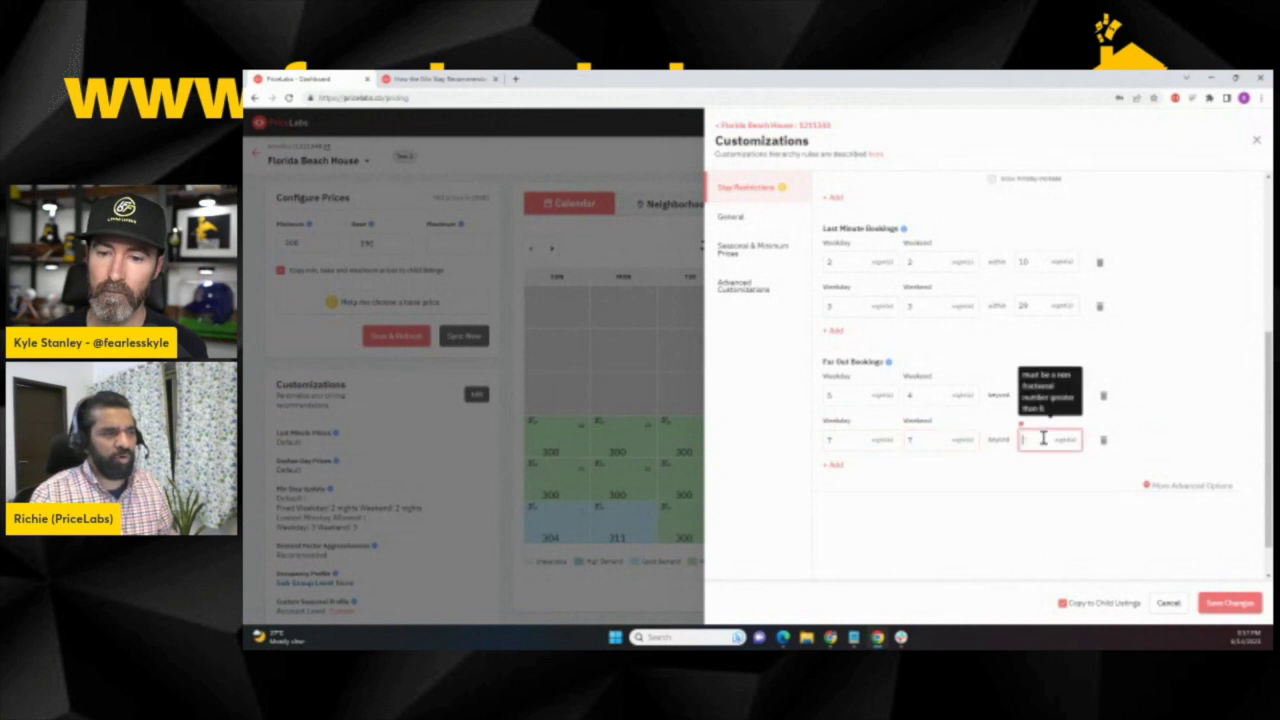
text(180)
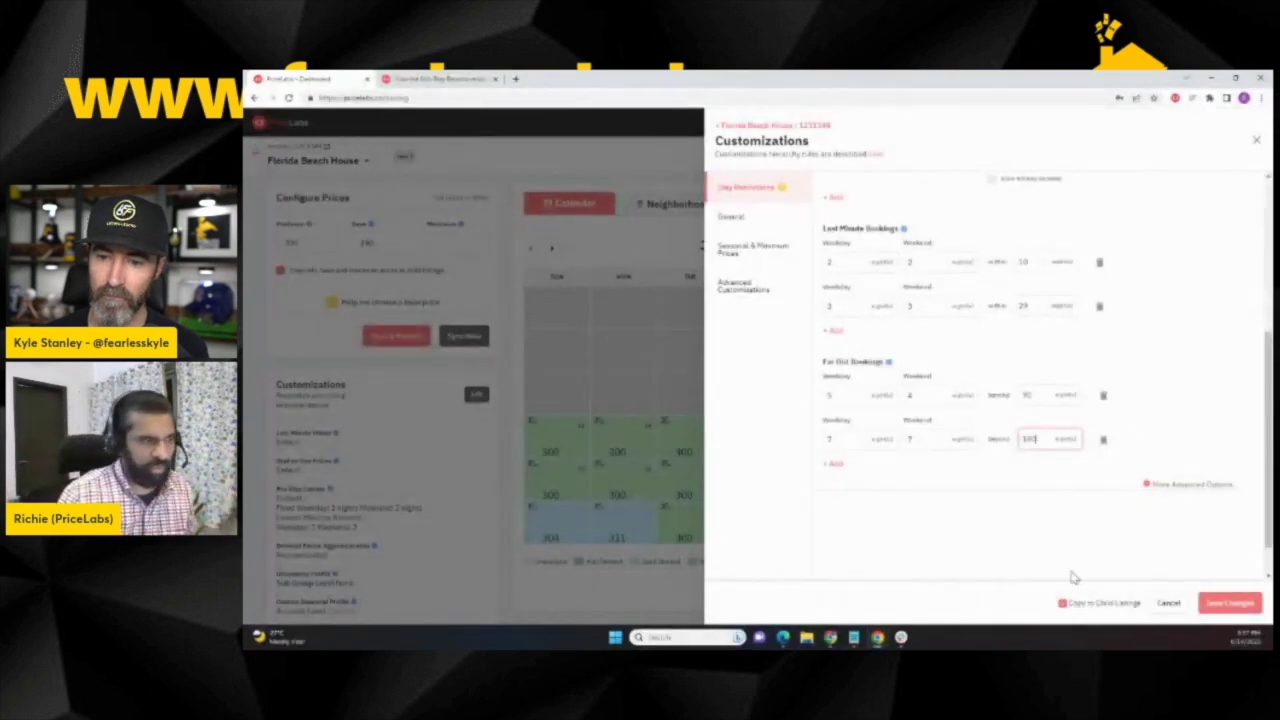
scroll(967, 428, up, 4)
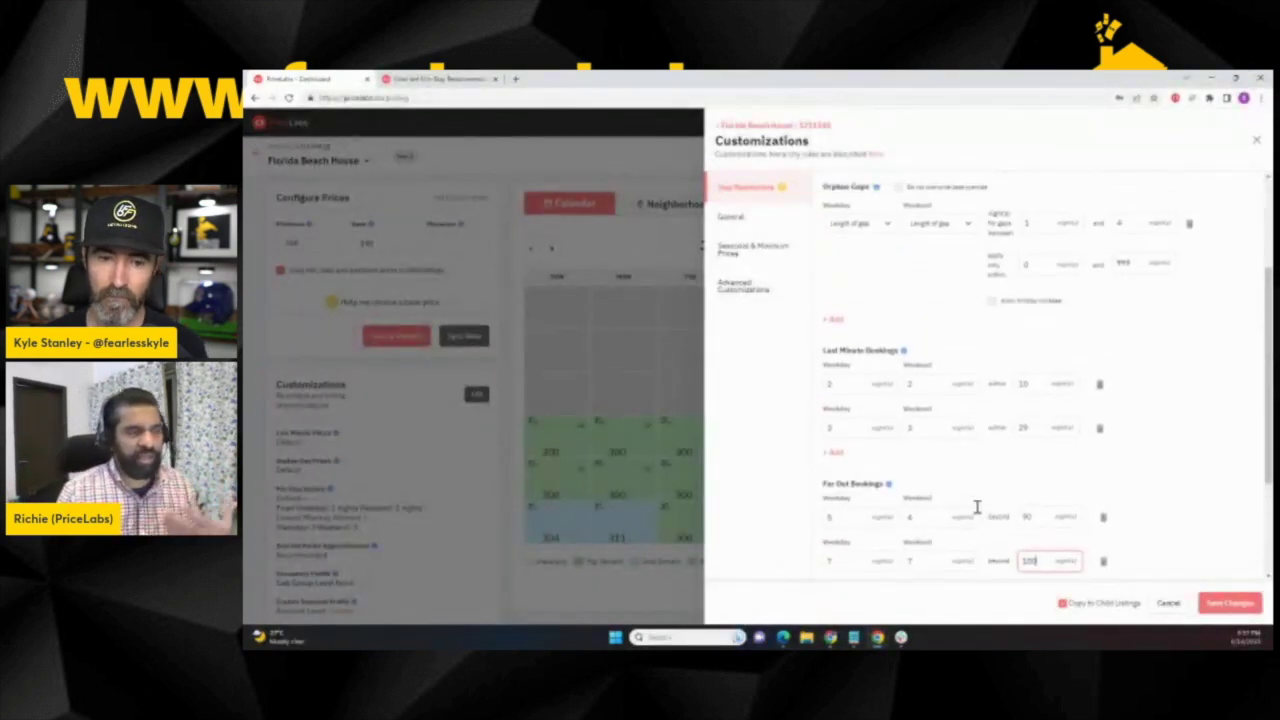
scroll(1045, 482, down, 4)
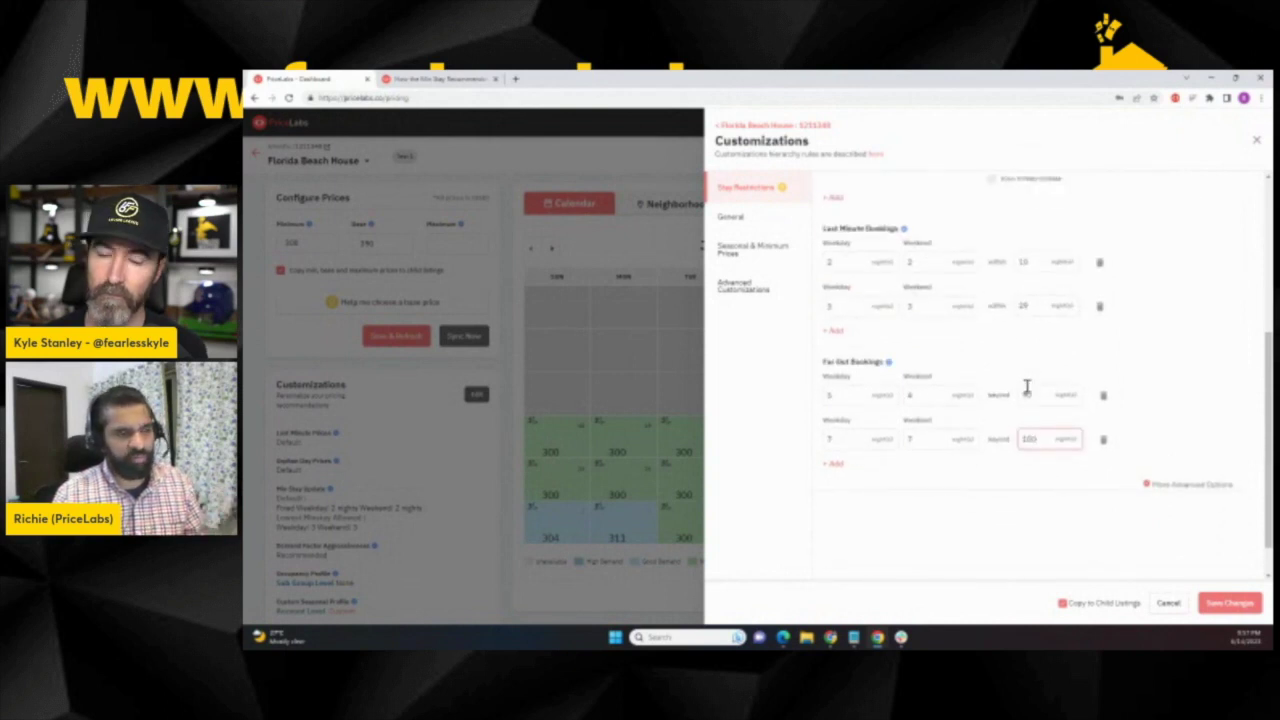
Check the suggested short-term min-stay settings and the separate February seasonal rules for Florida Beach House, and dismiss the suggestions
scroll(1067, 397, up, 7)
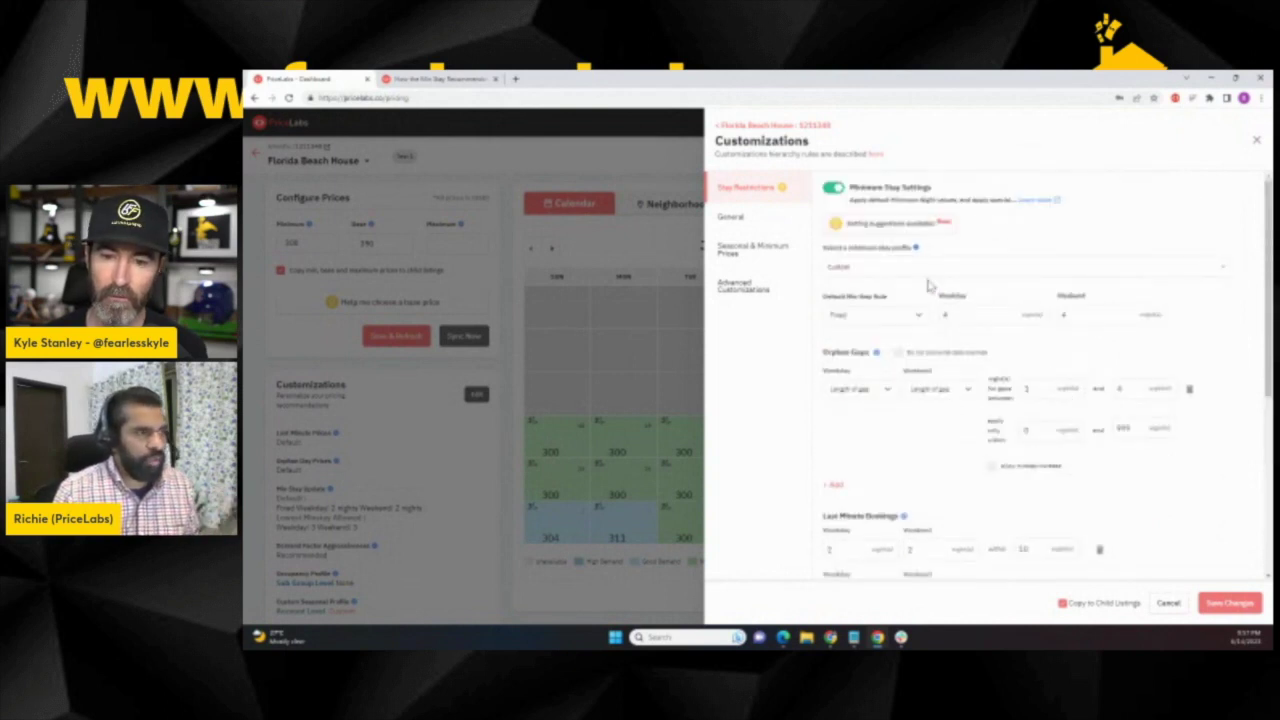
click(858, 234)
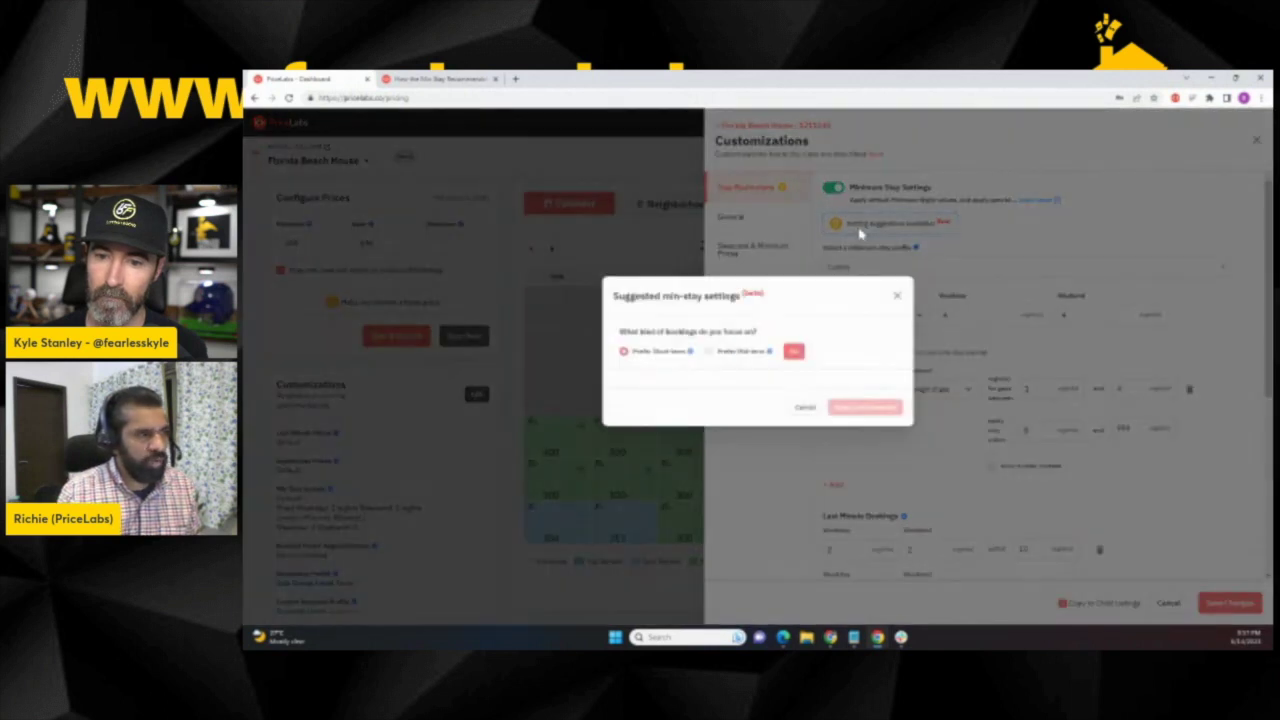
click(792, 356)
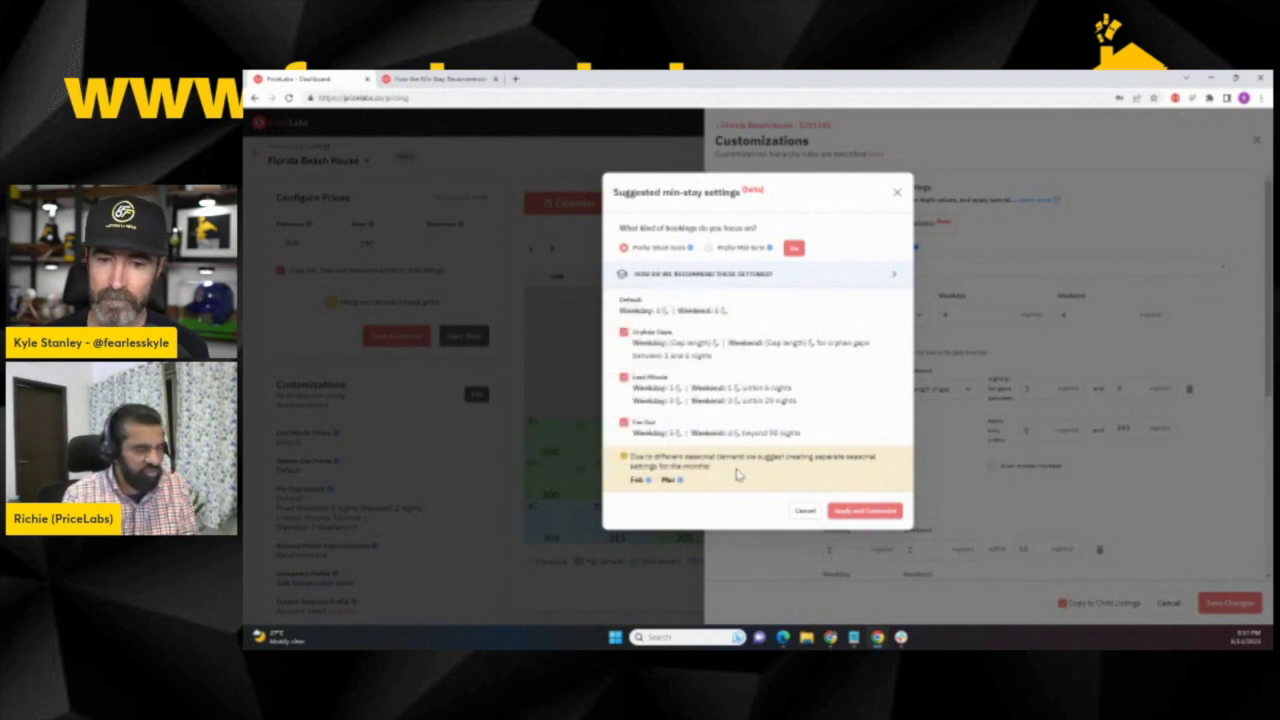
mouse_move(650, 484)
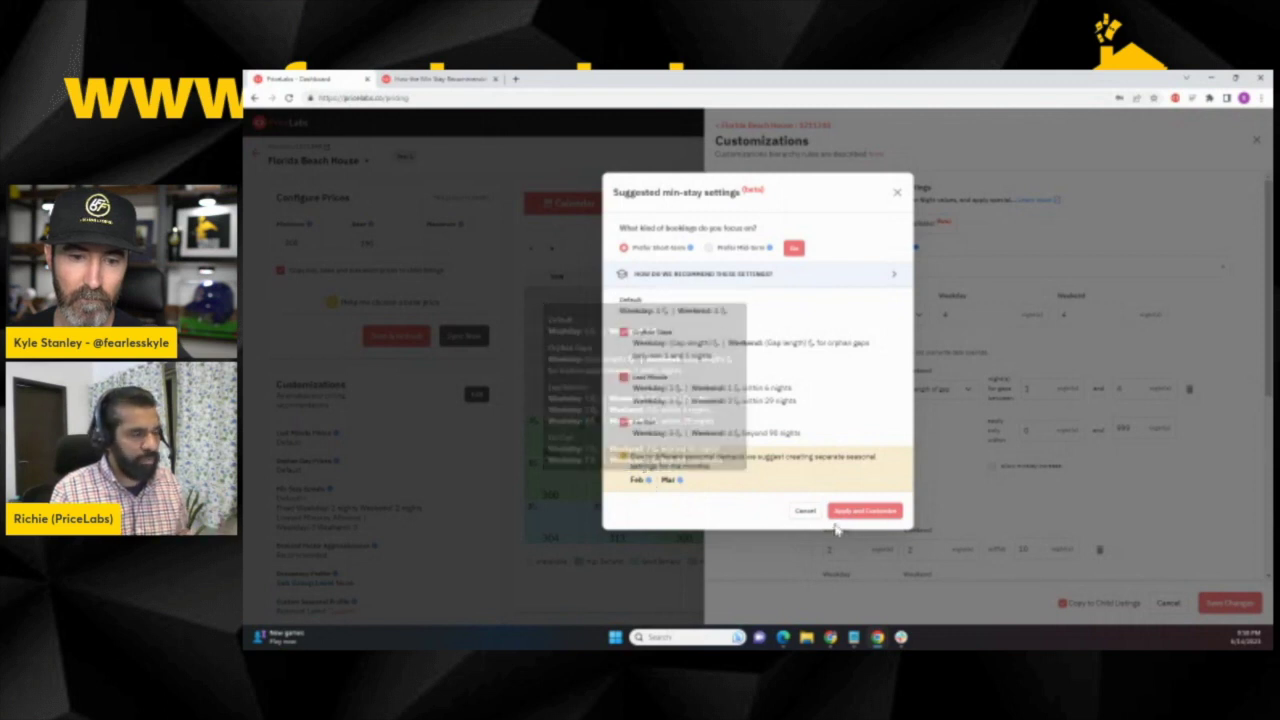
click(806, 512)
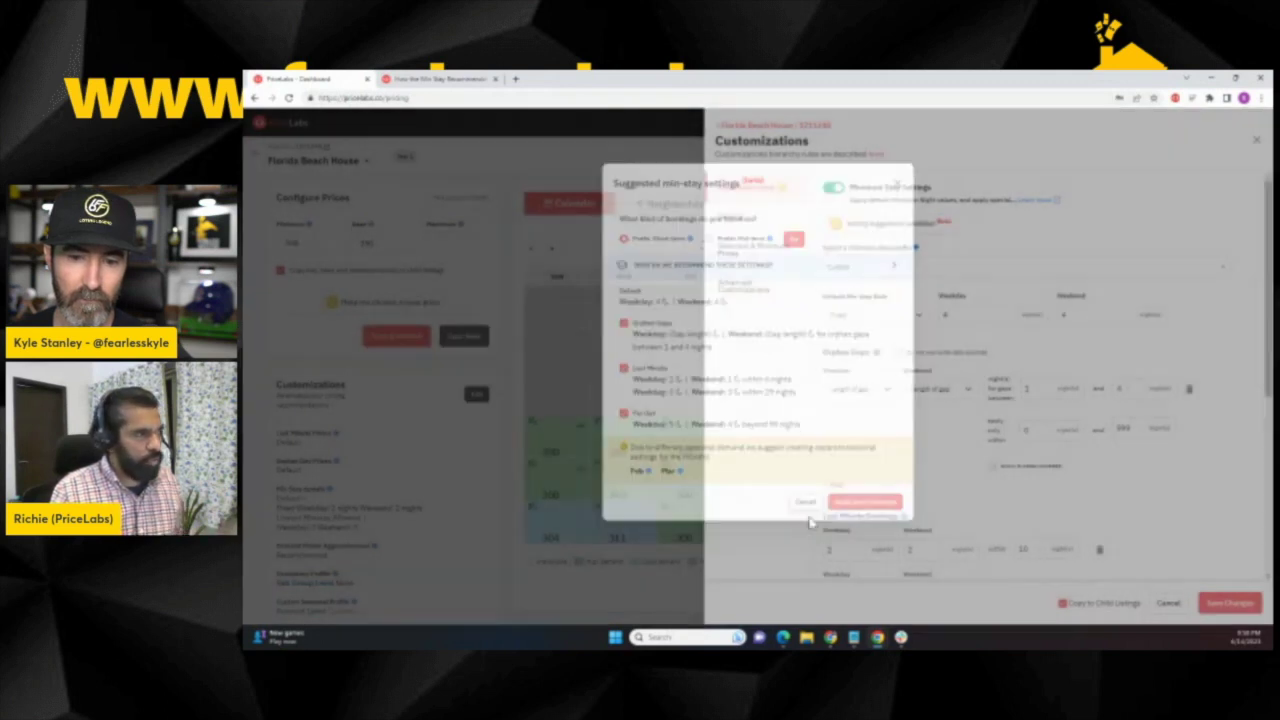
click(856, 238)
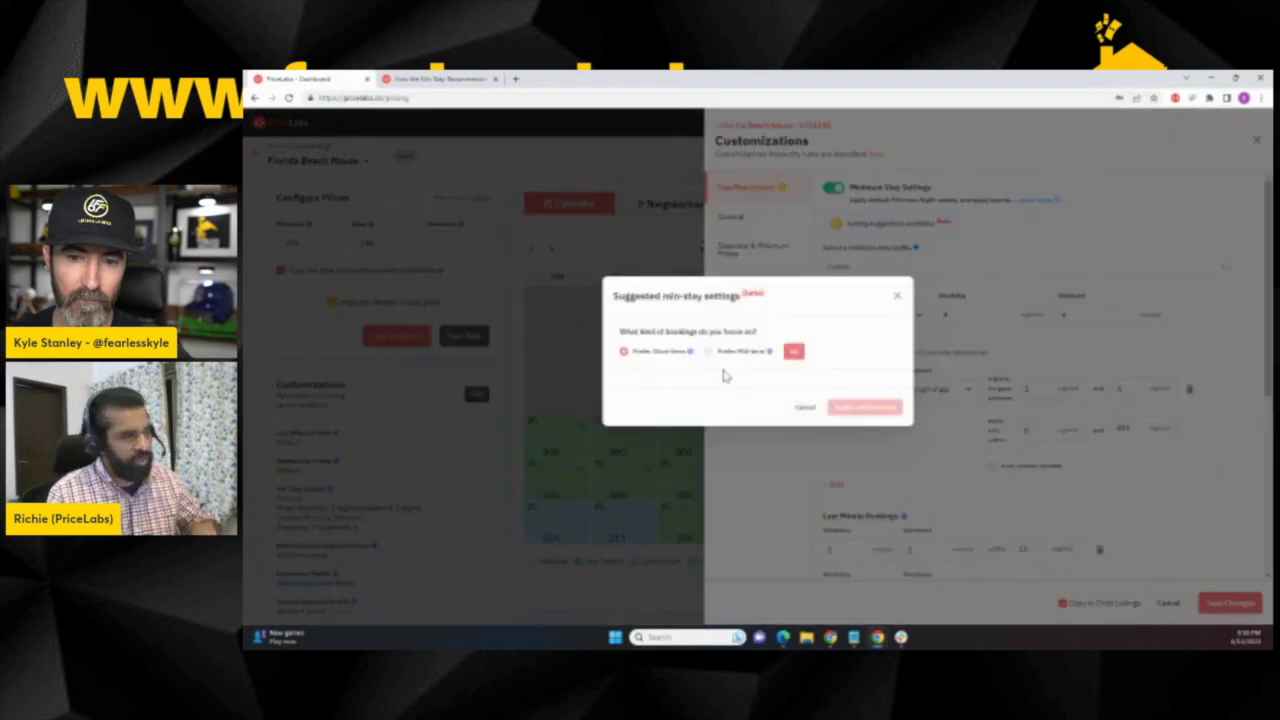
click(795, 352)
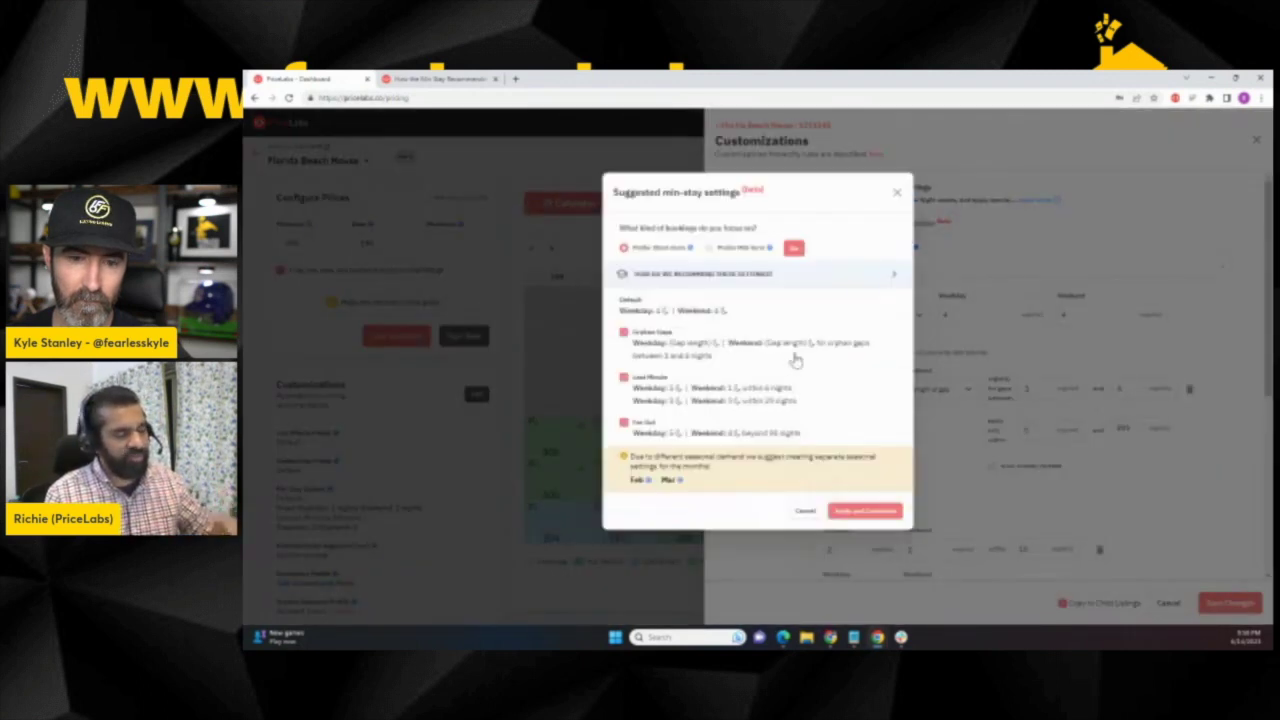
mouse_move(658, 484)
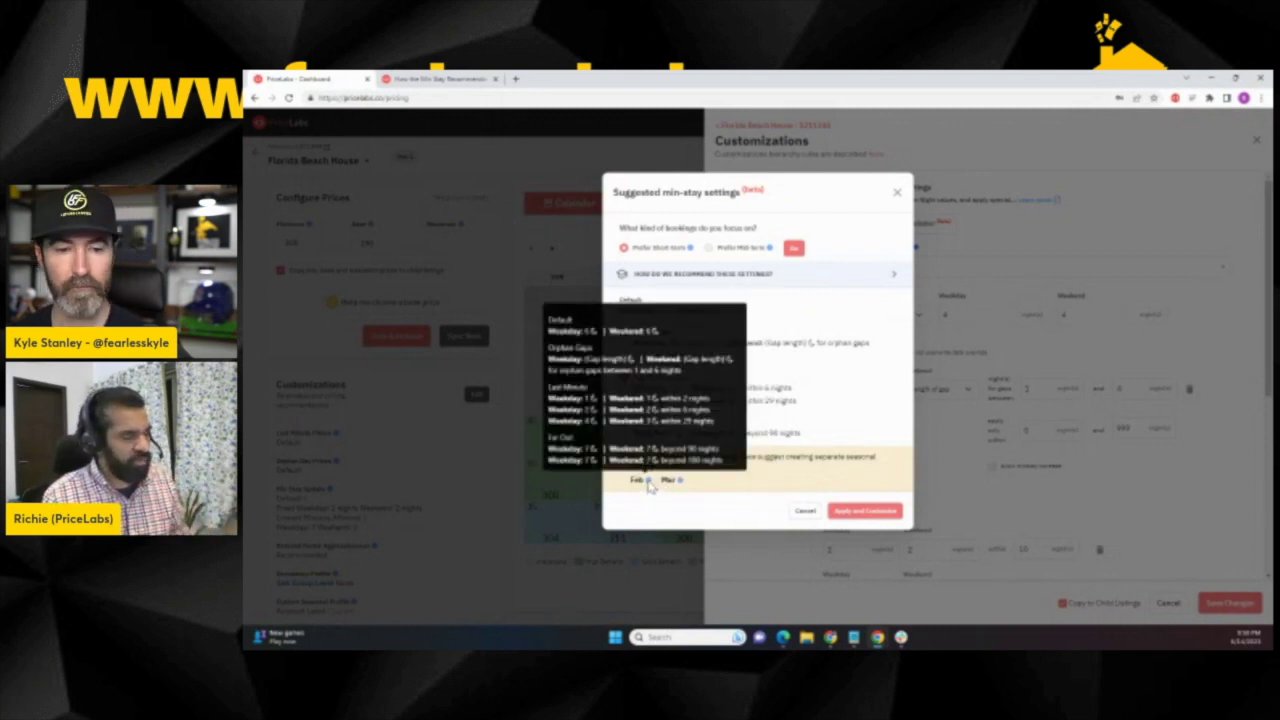
click(805, 511)
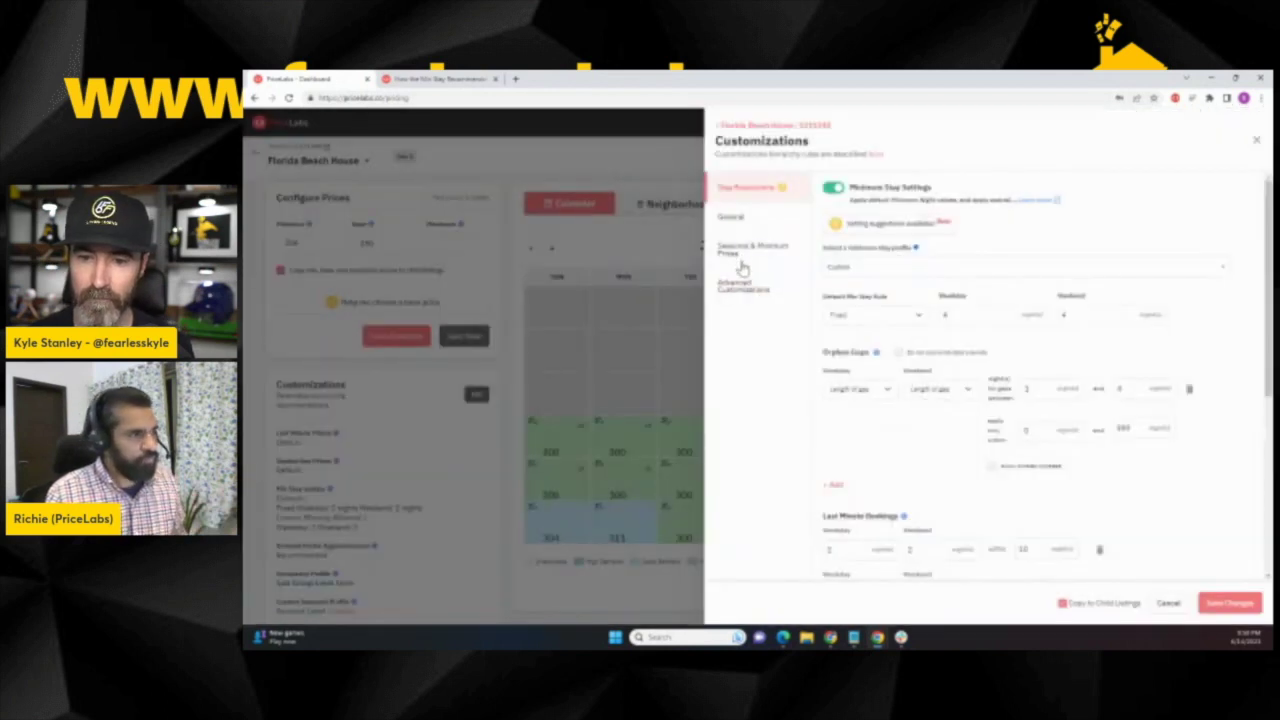
Enable the Custom Seasonal Profile for Florida Beach House and delete the January and July seasons from it
click(742, 256)
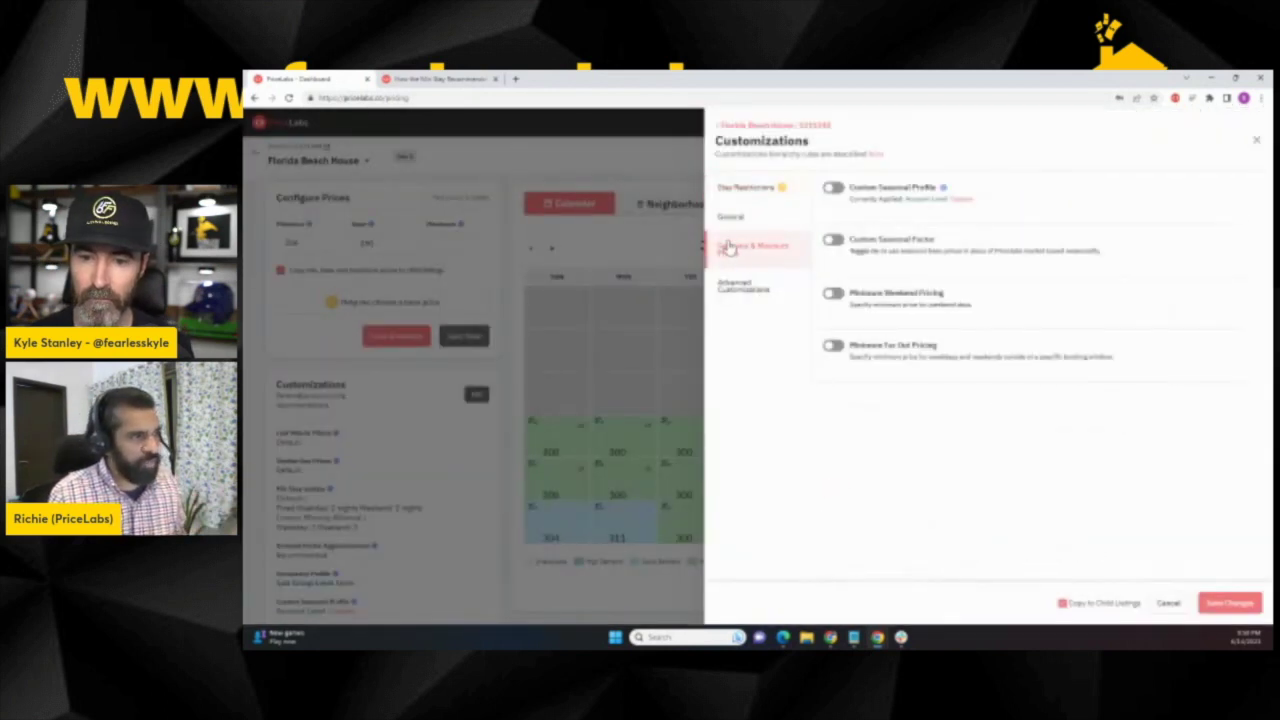
click(835, 192)
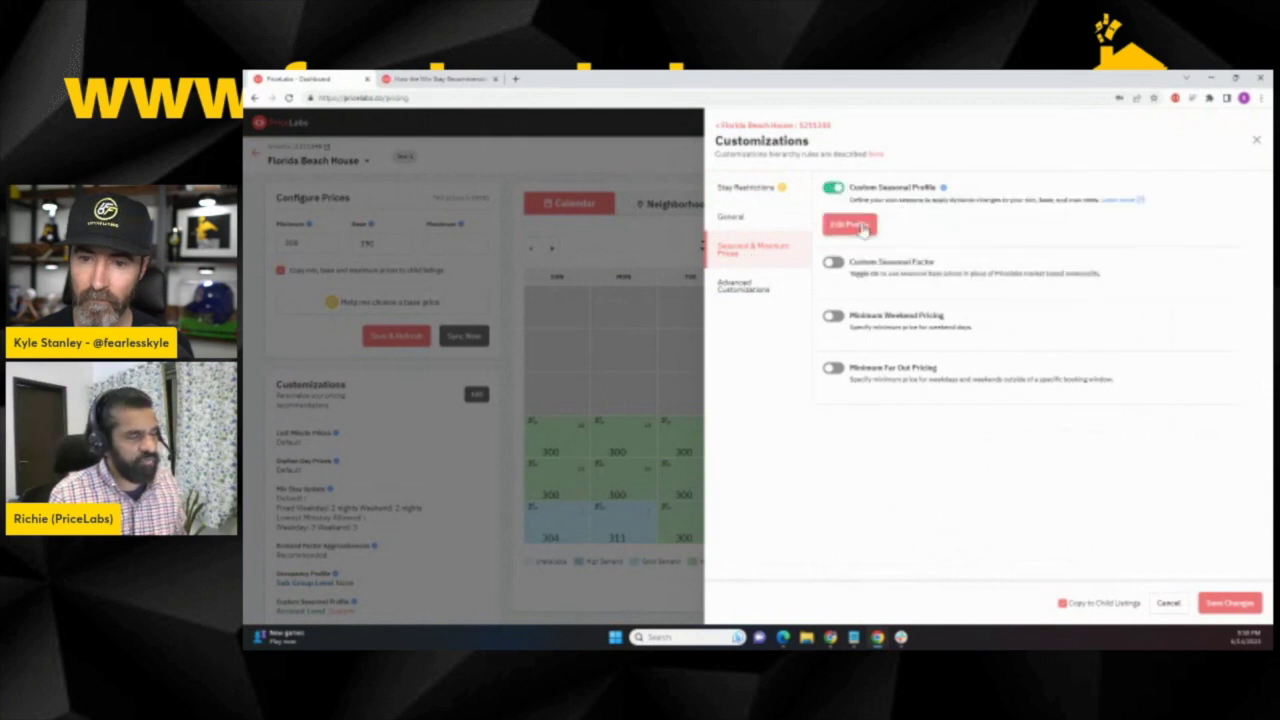
click(850, 225)
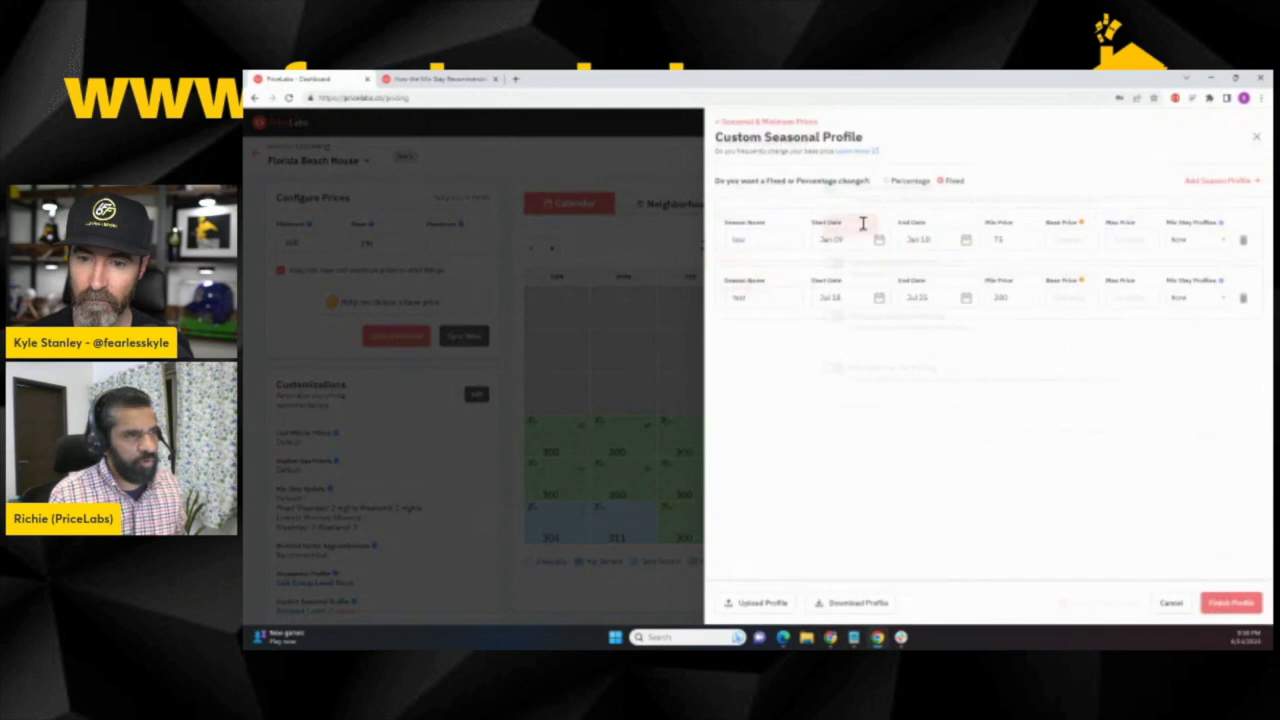
click(1243, 241)
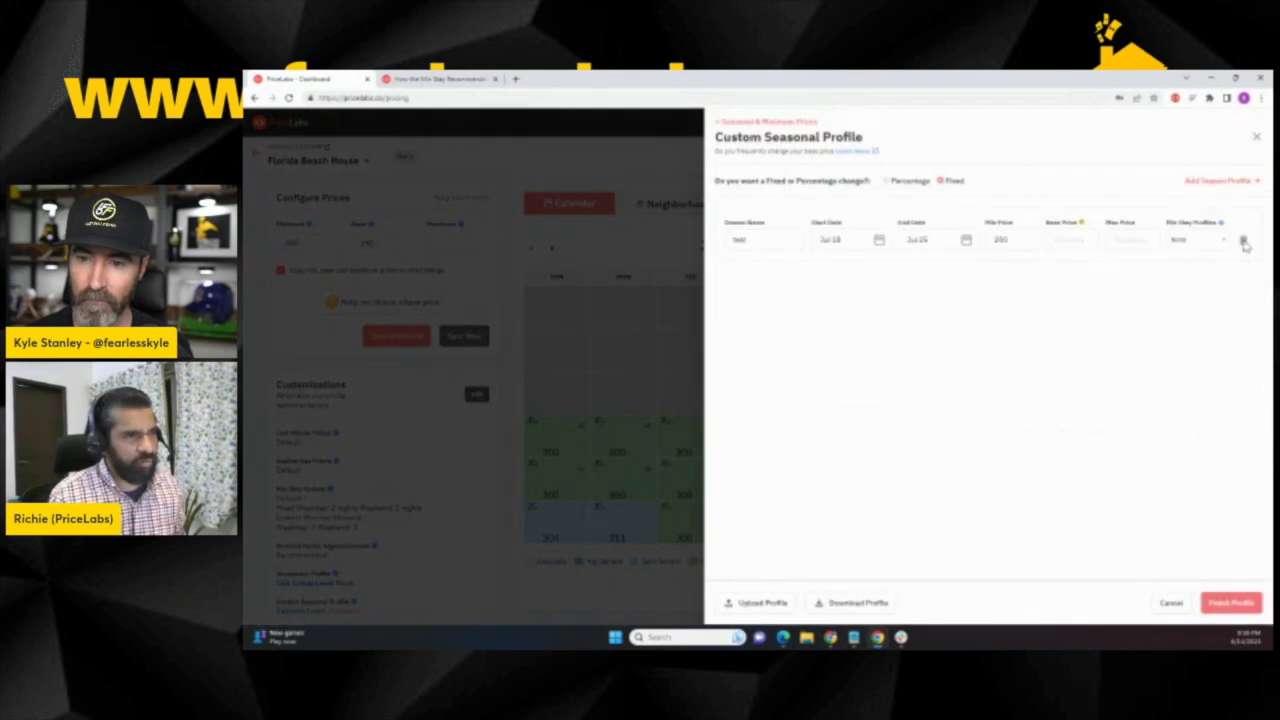
click(1243, 241)
Add a season with a new min-stay profile named Feb Month, using a fixed default of 3 weekday and 4 weekend nights
click(1213, 185)
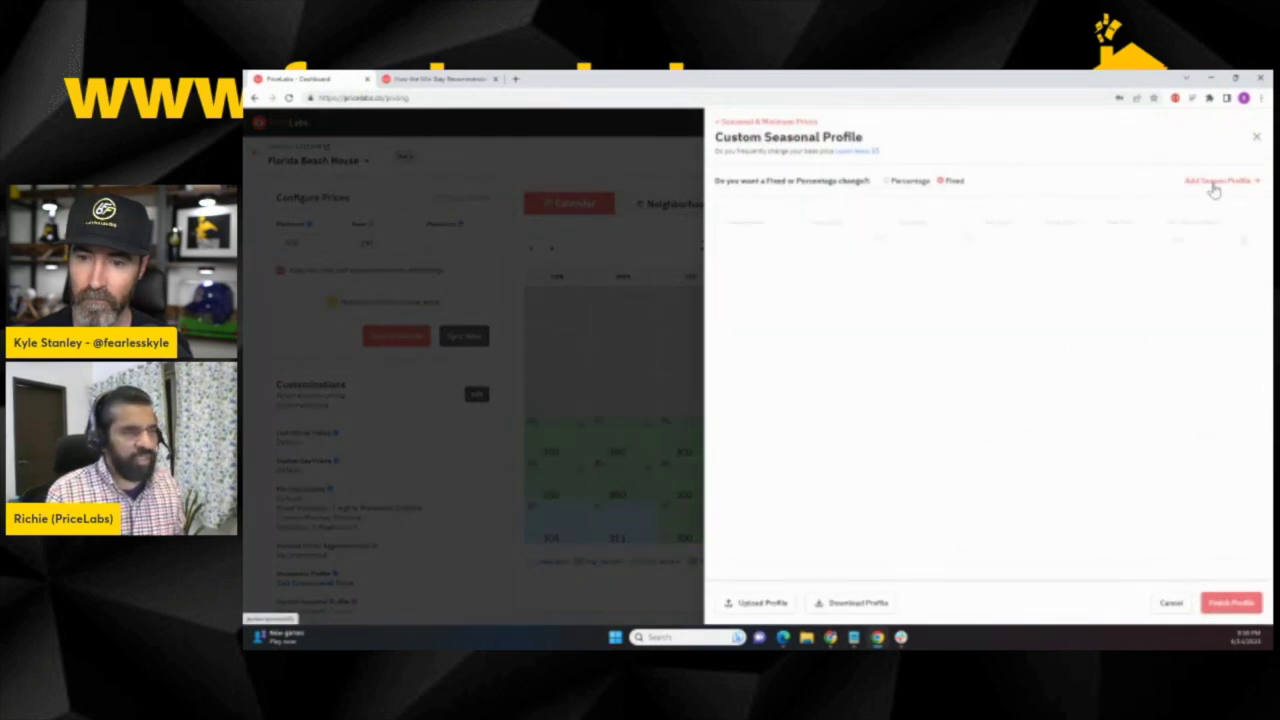
click(1207, 242)
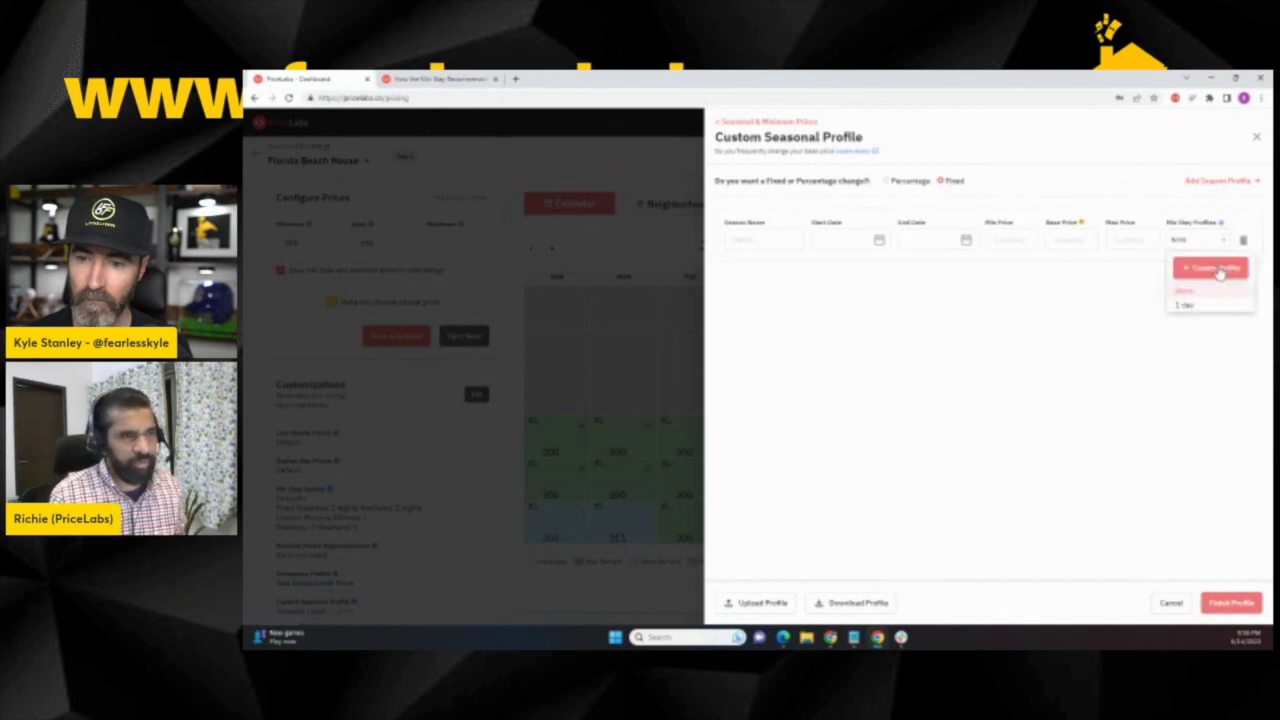
click(1212, 267)
click(907, 182)
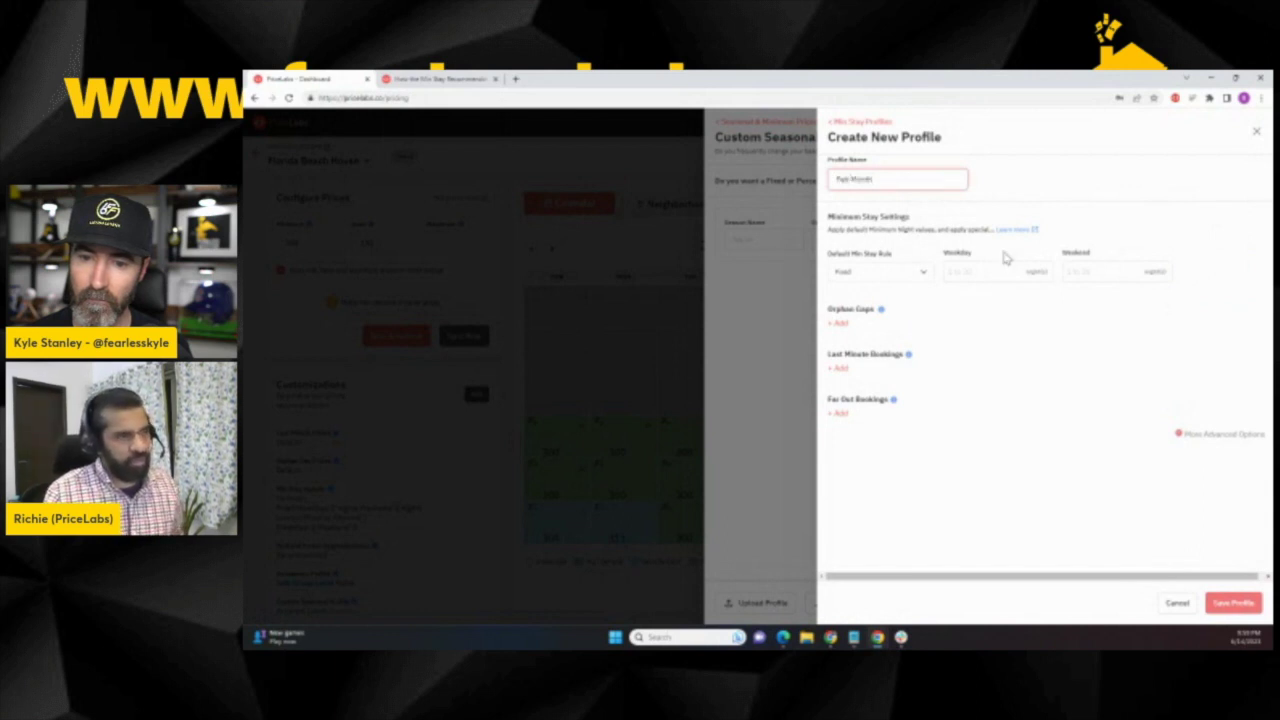
click(994, 272)
text(1)
key(Tab)
text(4)
click(838, 323)
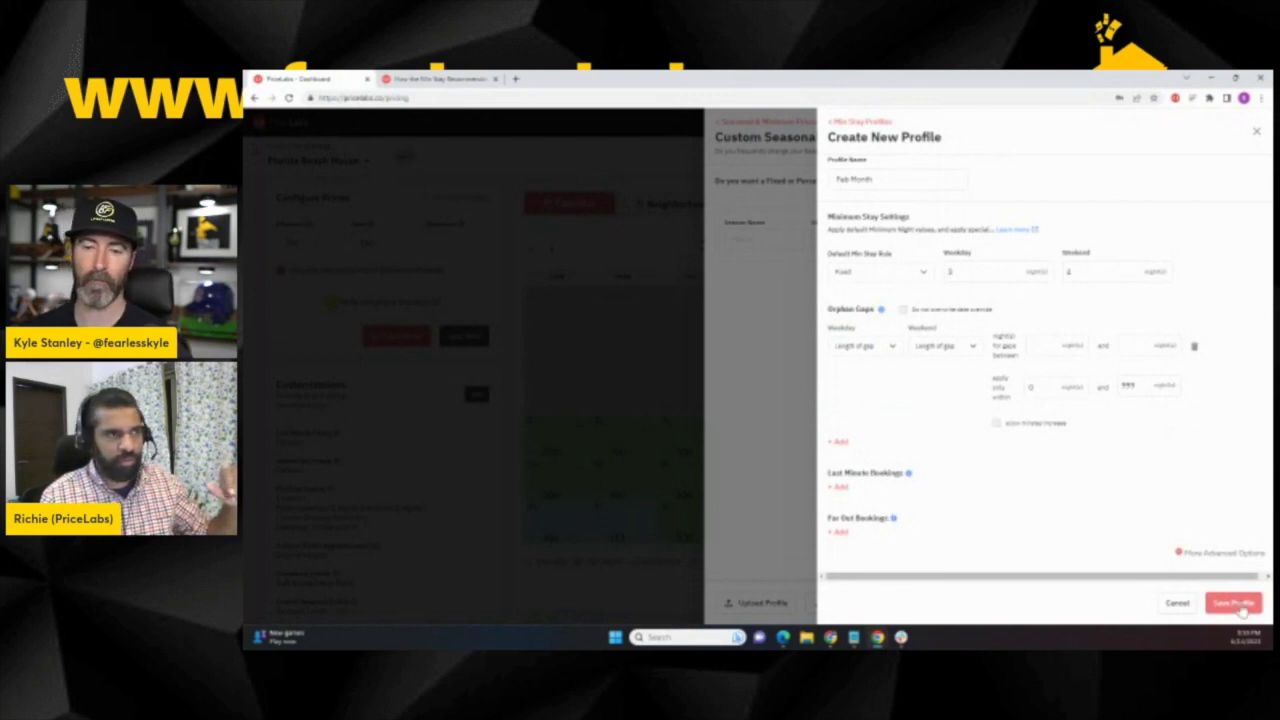
click(1238, 604)
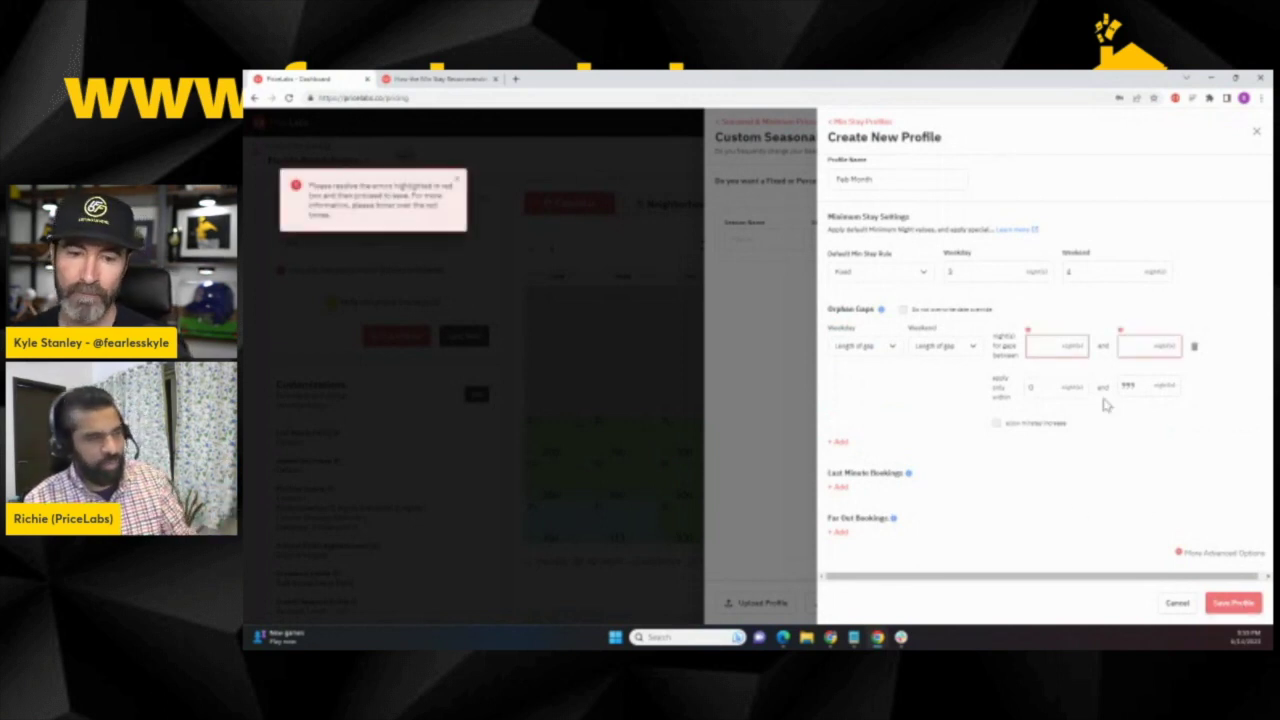
click(1193, 346)
Save the Feb Month min-stay profile, name the season Feb, and set its dates from Feb 01 to Feb 29
click(1240, 606)
click(762, 234)
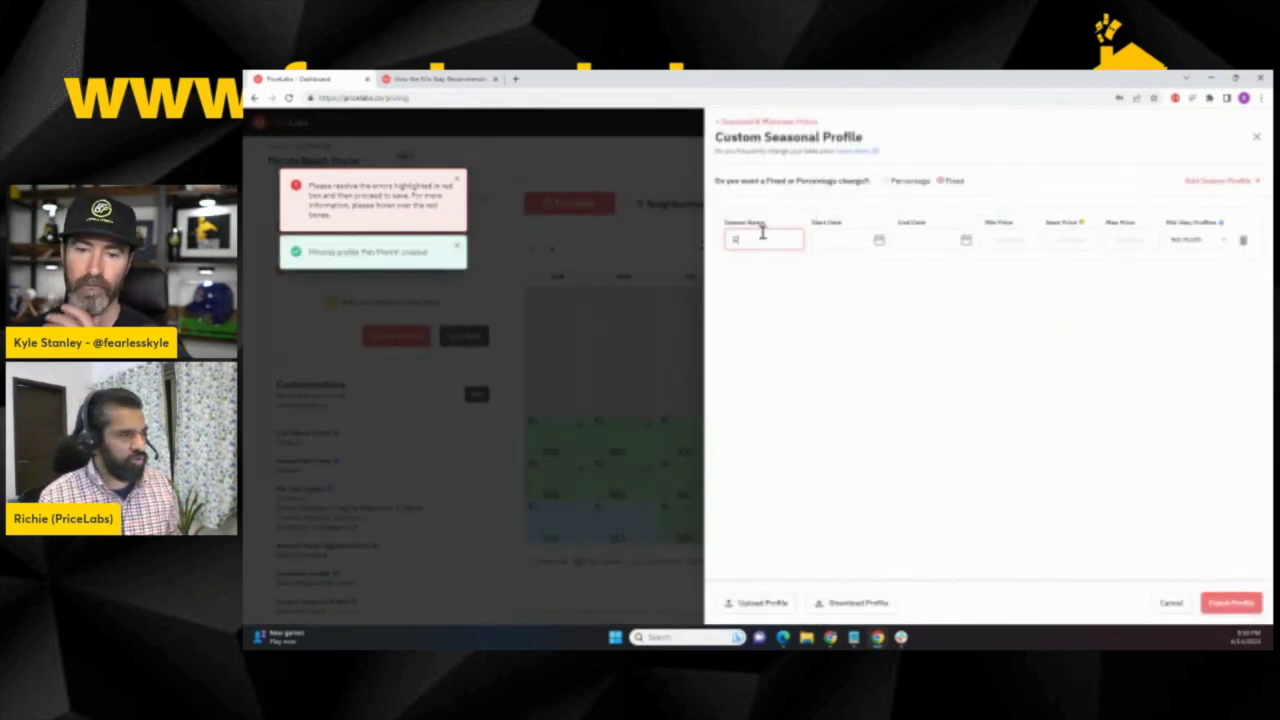
text(Feb)
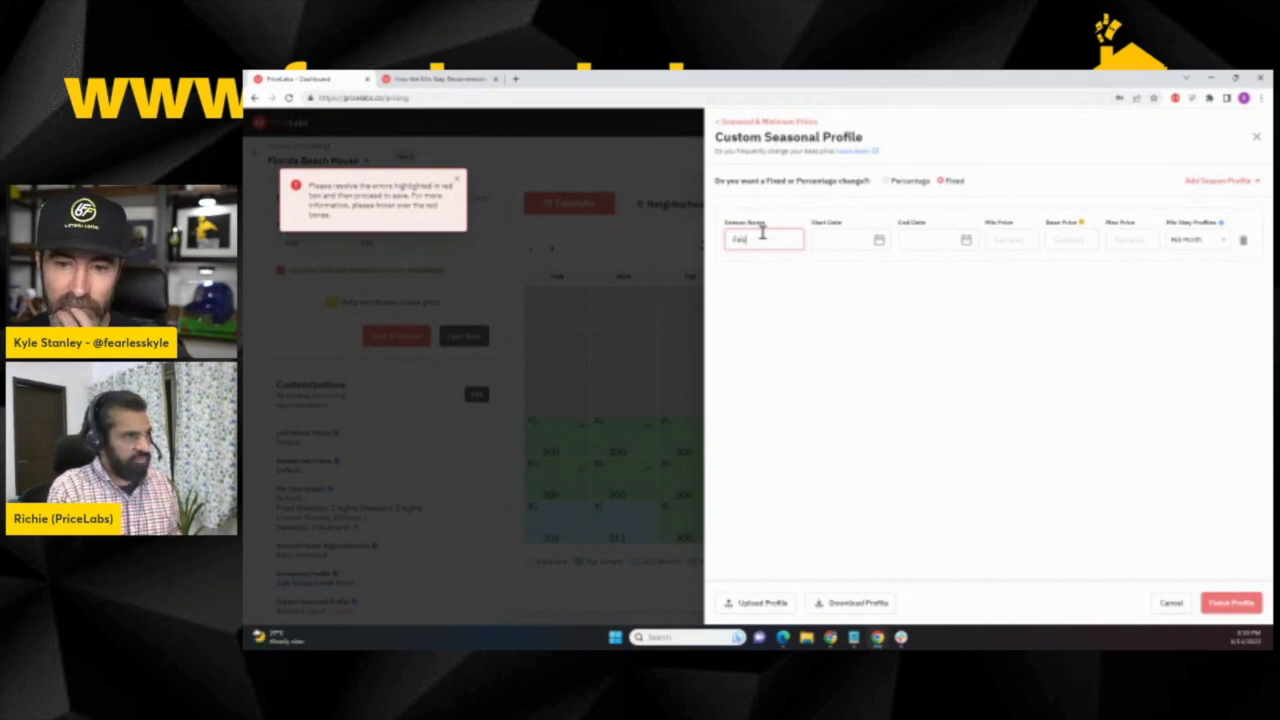
click(845, 240)
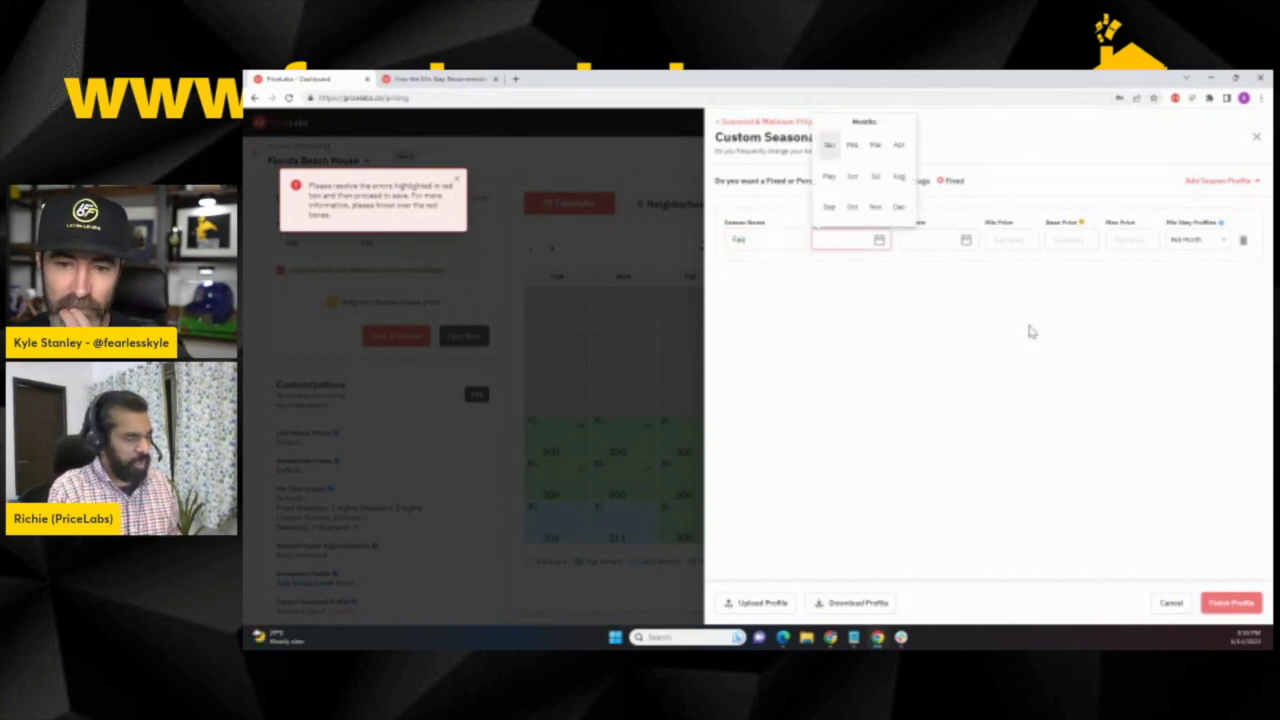
click(848, 152)
click(888, 153)
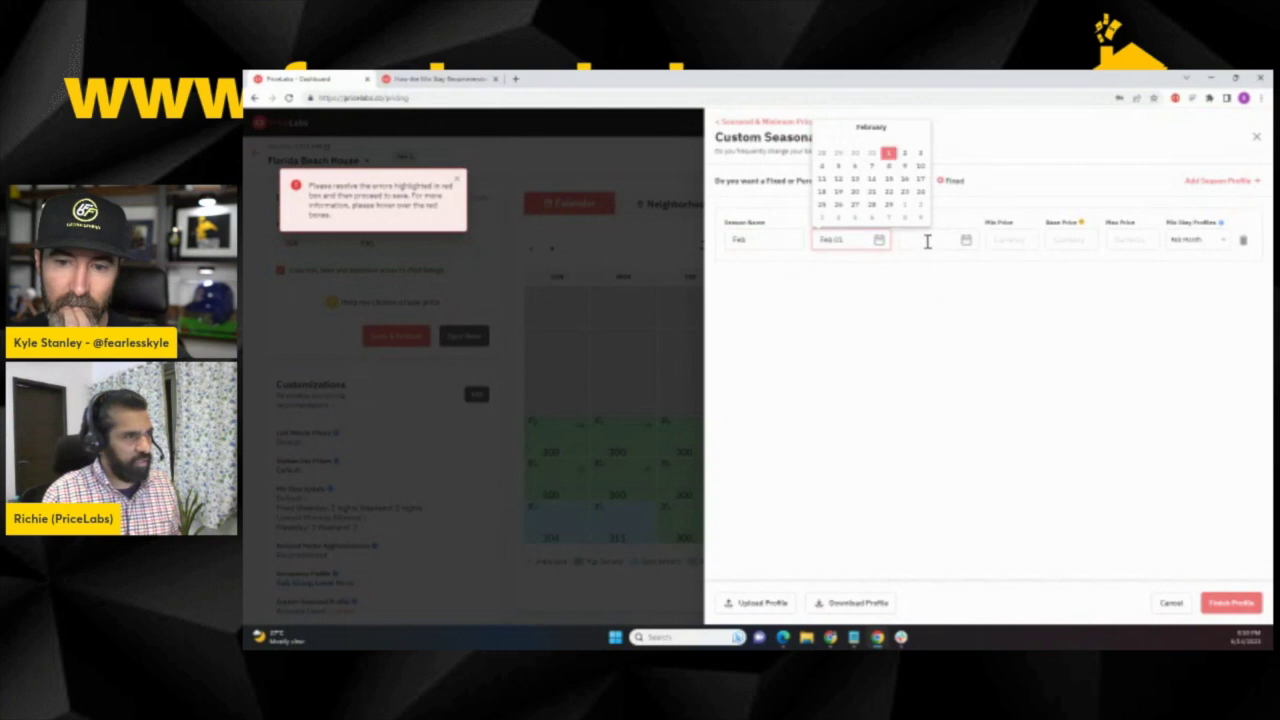
click(928, 241)
click(939, 145)
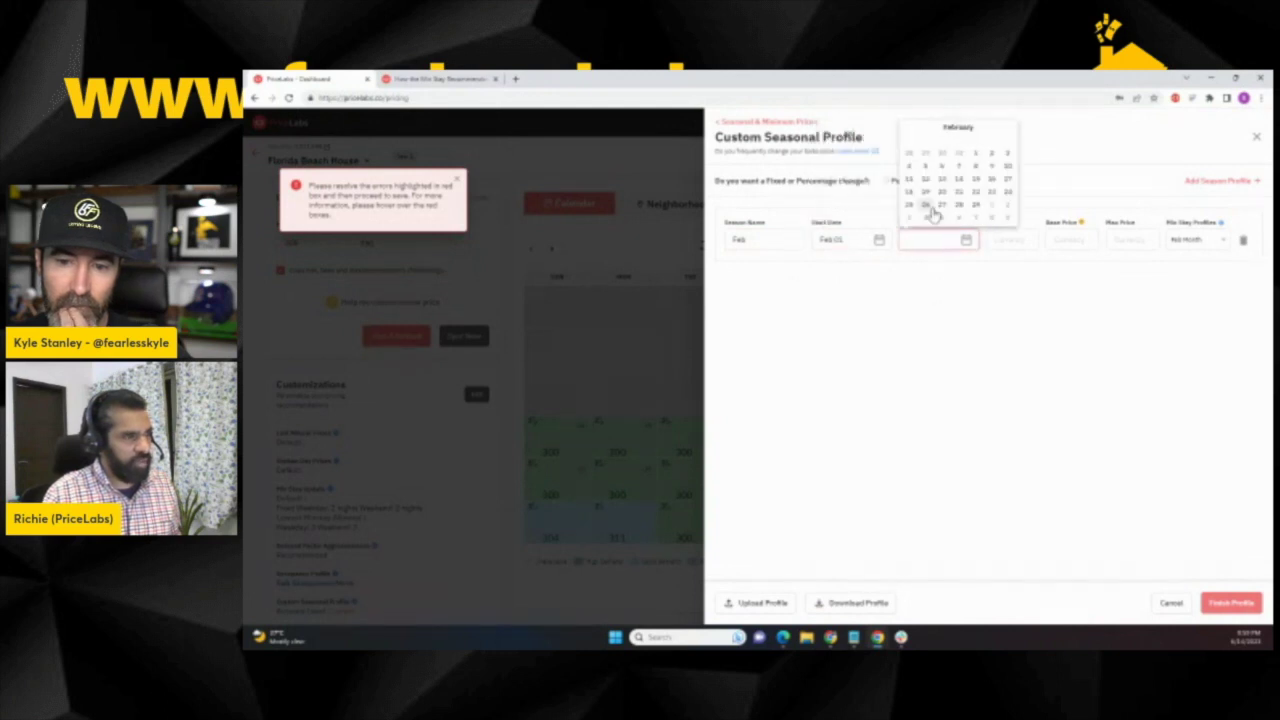
click(976, 206)
click(1002, 318)
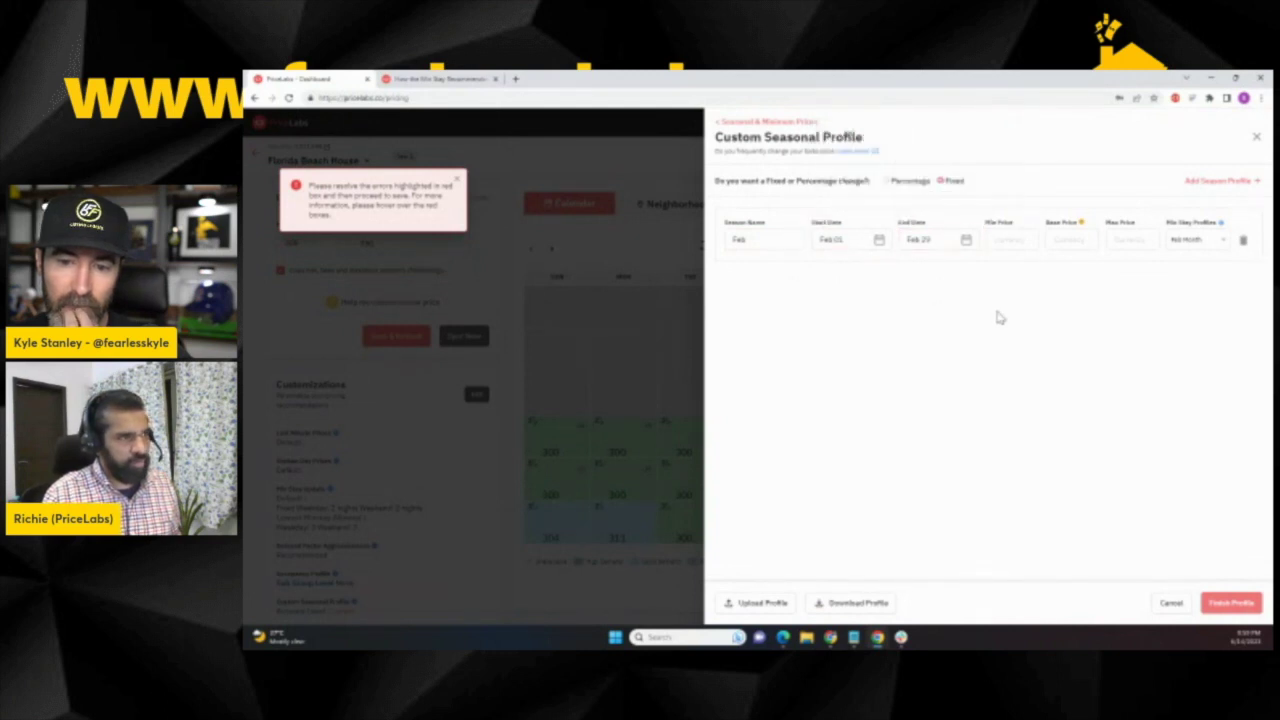
Set the Feb season's minimum price to 400, leaving its base and maximum prices empty
click(1004, 240)
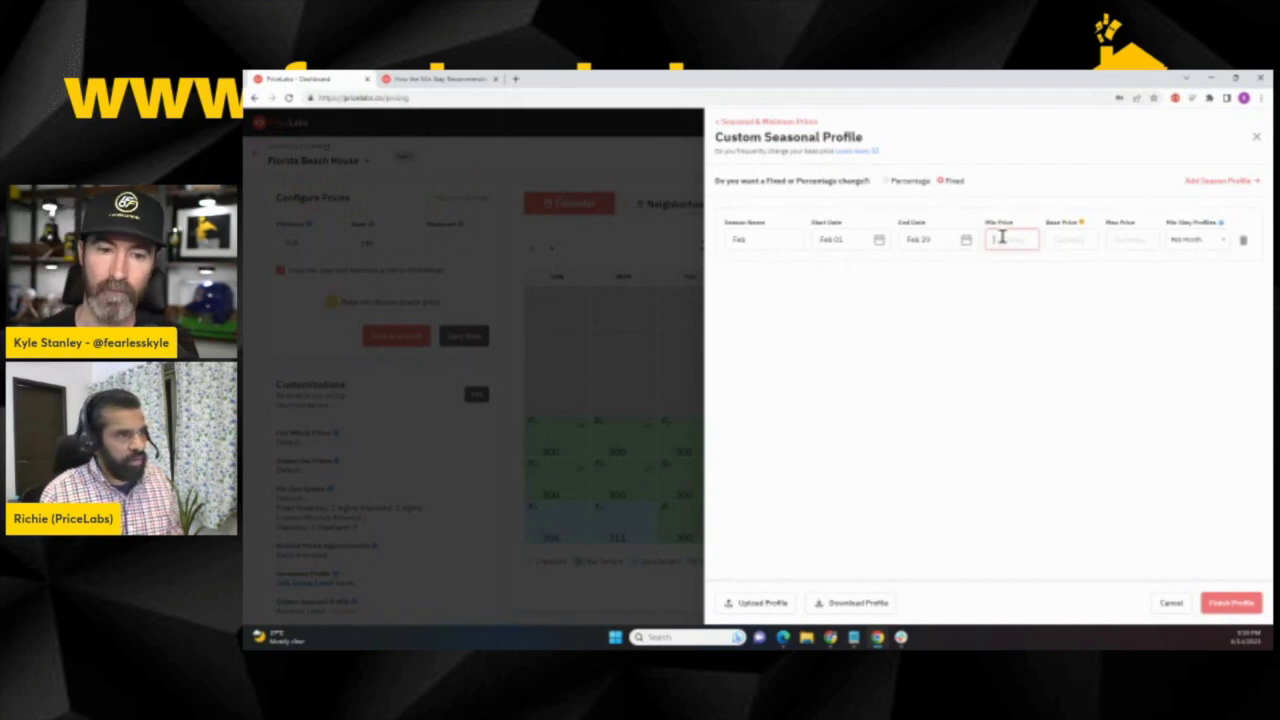
text(300)
click(1136, 243)
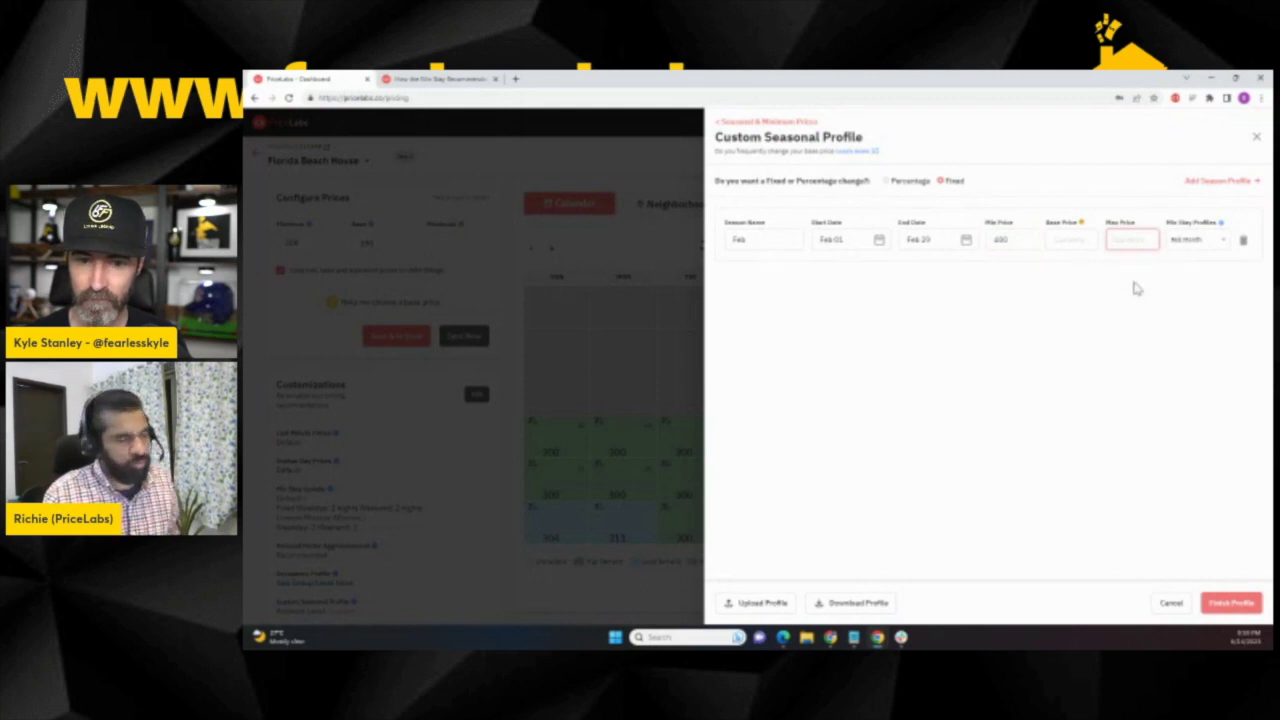
click(1221, 182)
click(749, 300)
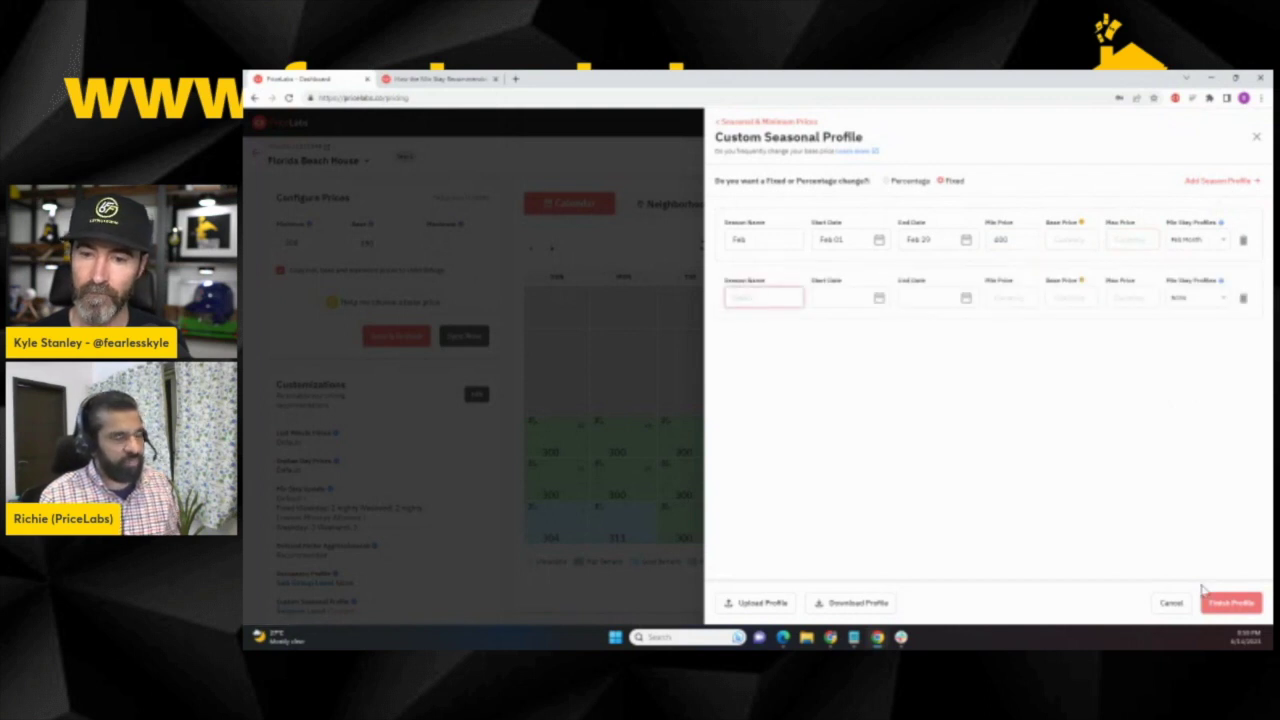
click(1231, 602)
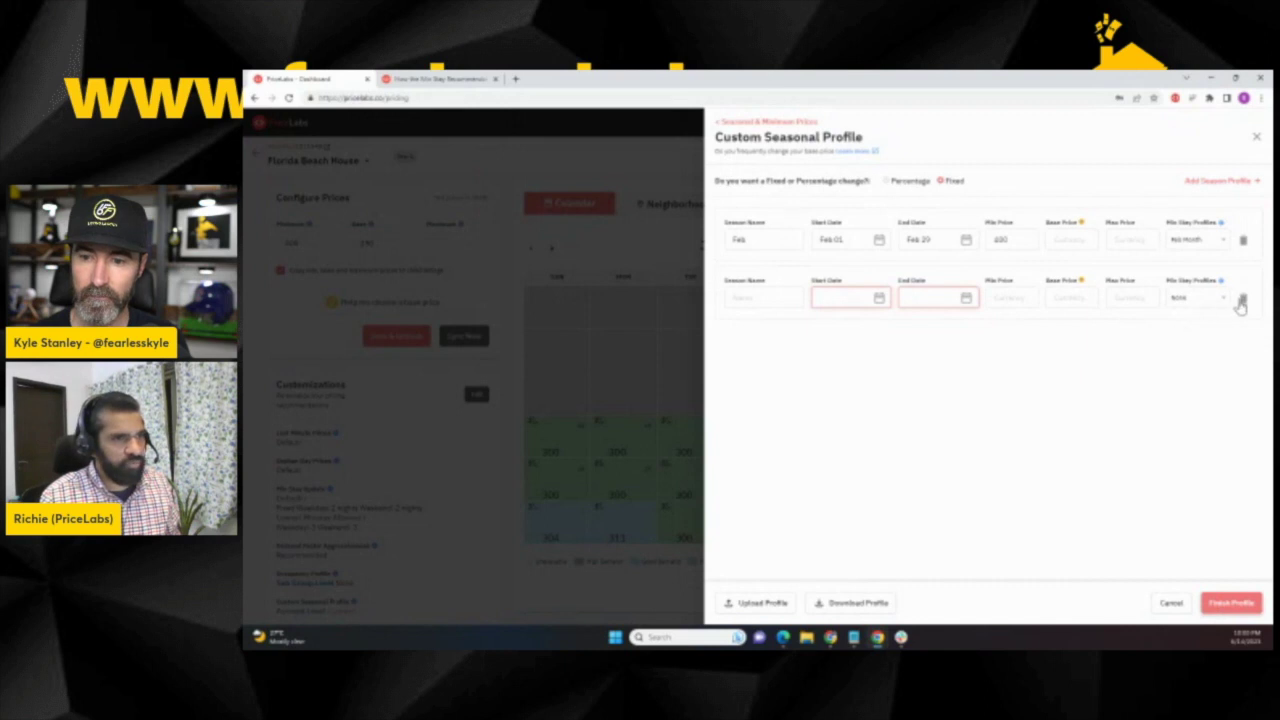
click(1243, 298)
Finish the custom seasonal profile and save the customization changes for Florida Beach House
click(1234, 603)
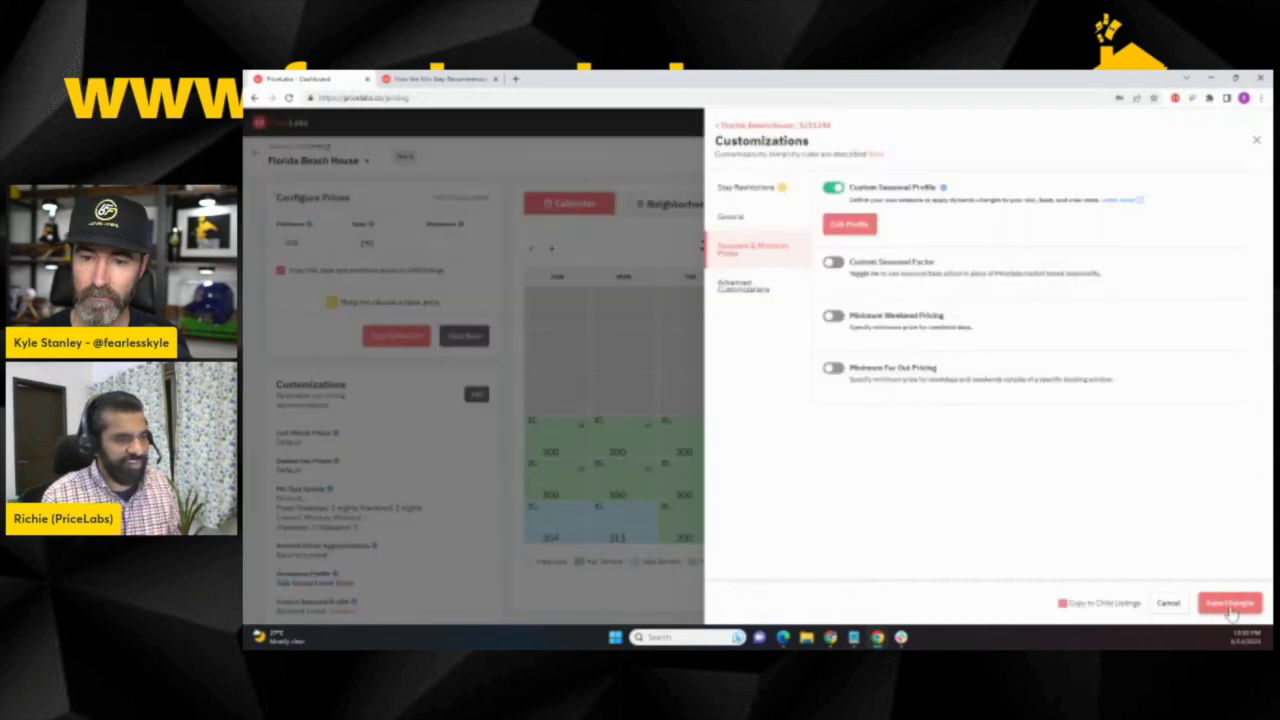
click(1224, 603)
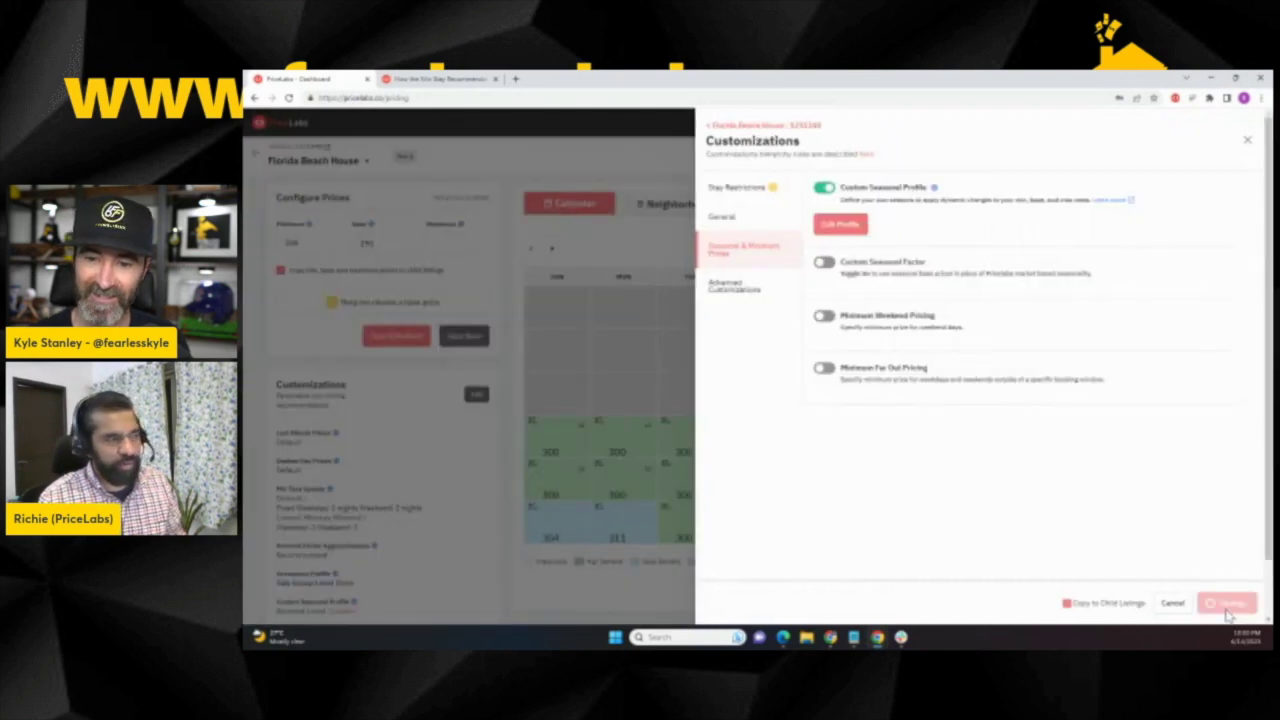